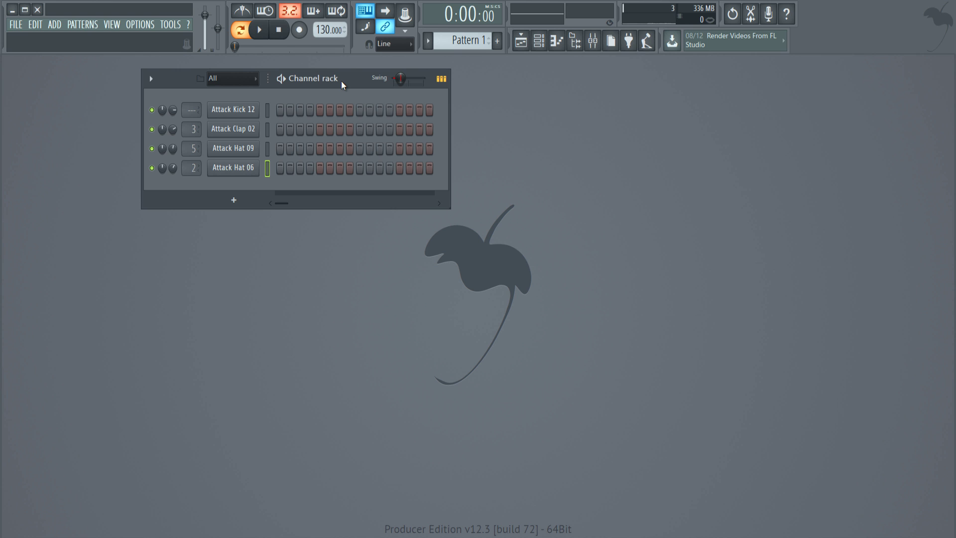
Step: Fill the kick on every 4th step and add claps on steps 5 and 13
right_click(255, 109)
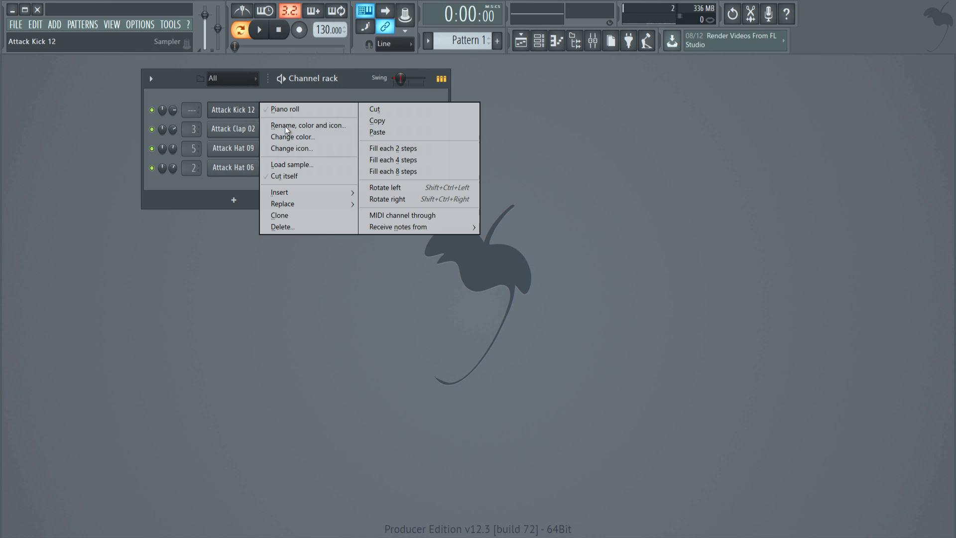
click(371, 160)
click(320, 129)
click(400, 129)
Step: Fill Attack Hat 09 every 2 steps, add Hat 06 on steps 3 and 11, set 125 BPM
right_click(238, 153)
click(382, 186)
click(300, 167)
click(380, 168)
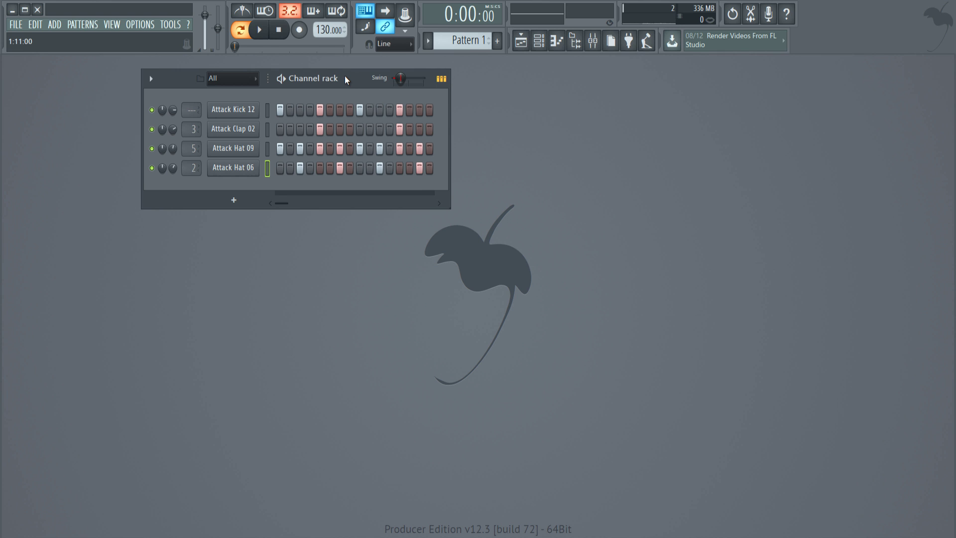
drag(326, 30, 322, 44)
key(space)
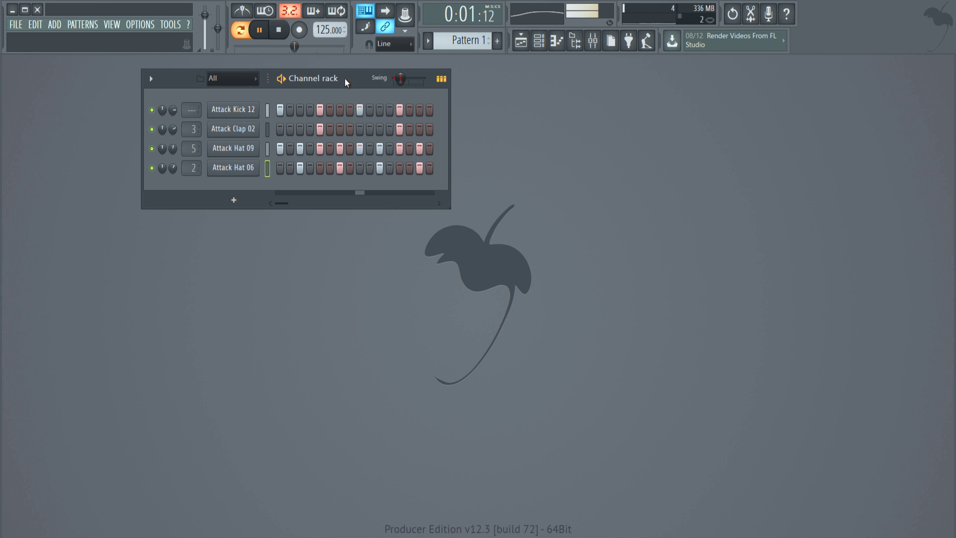
Step: Stop the beat, then play it through once more and stop it
key(space)
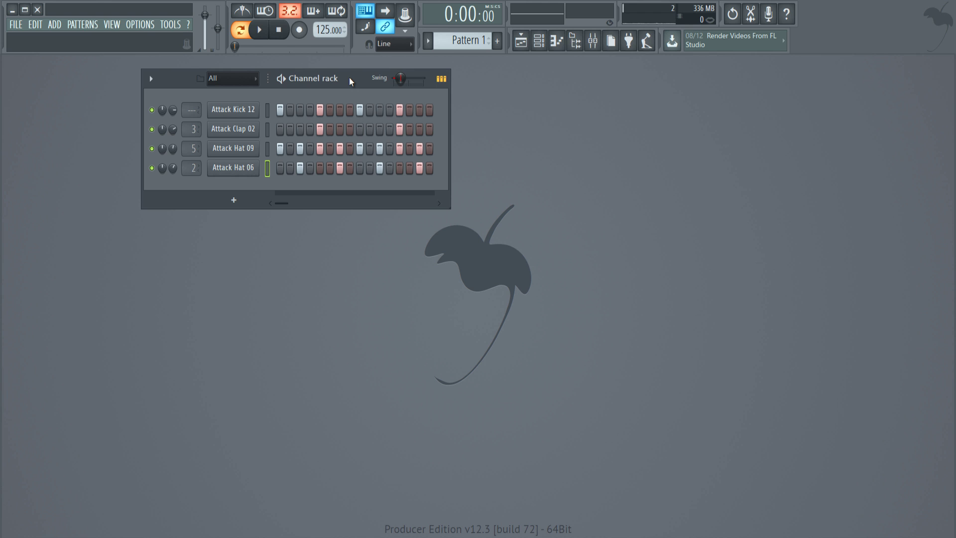
key(space)
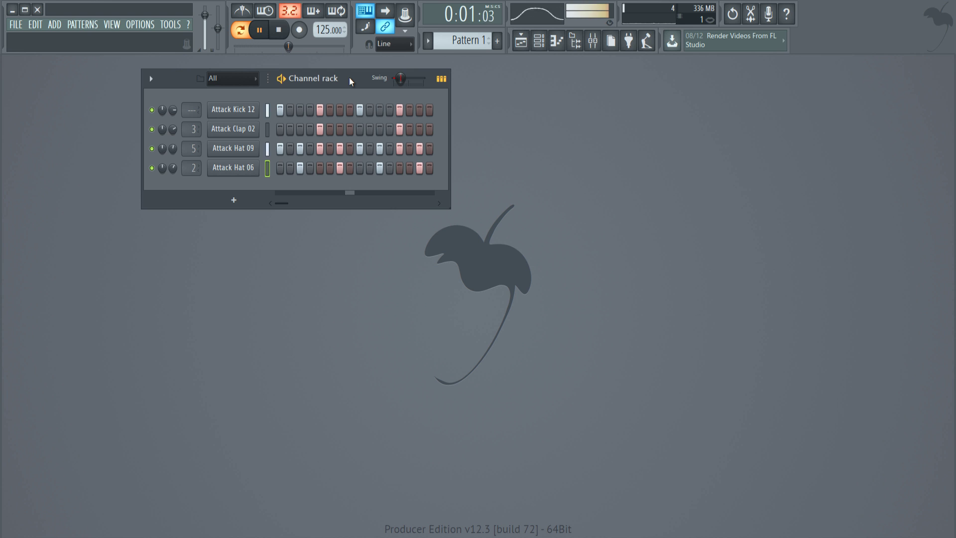
key(space)
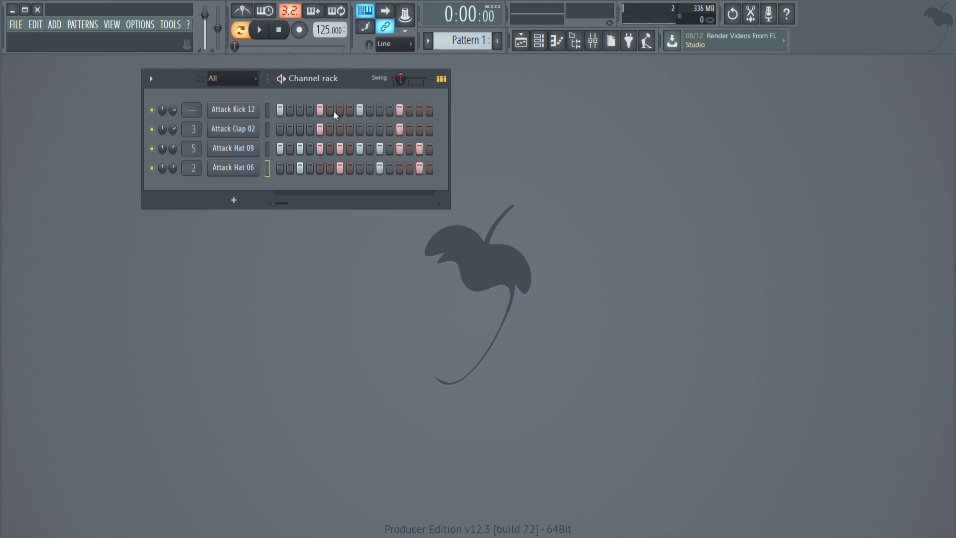
Step: View the Attack Kick 12 notes in the piano roll, then close it
right_click(265, 110)
click(272, 109)
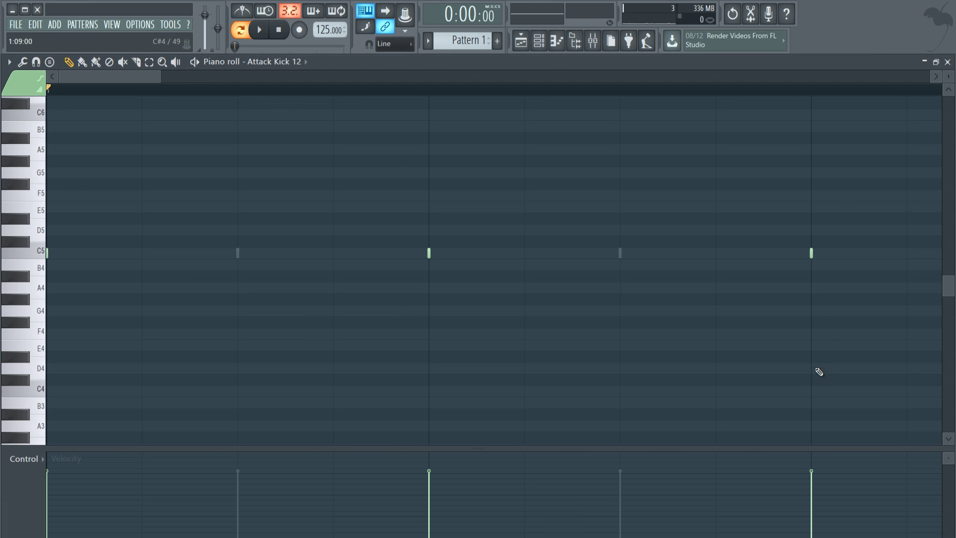
click(948, 62)
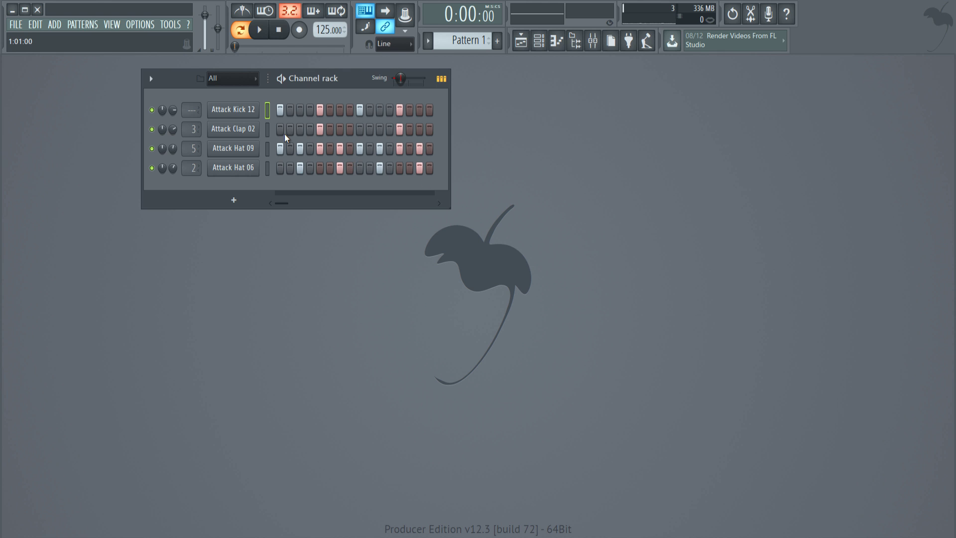
Step: Select Attack Clap 02 and mute both Attack Hat 09 and Attack Hat 06
click(267, 133)
click(152, 148)
click(152, 168)
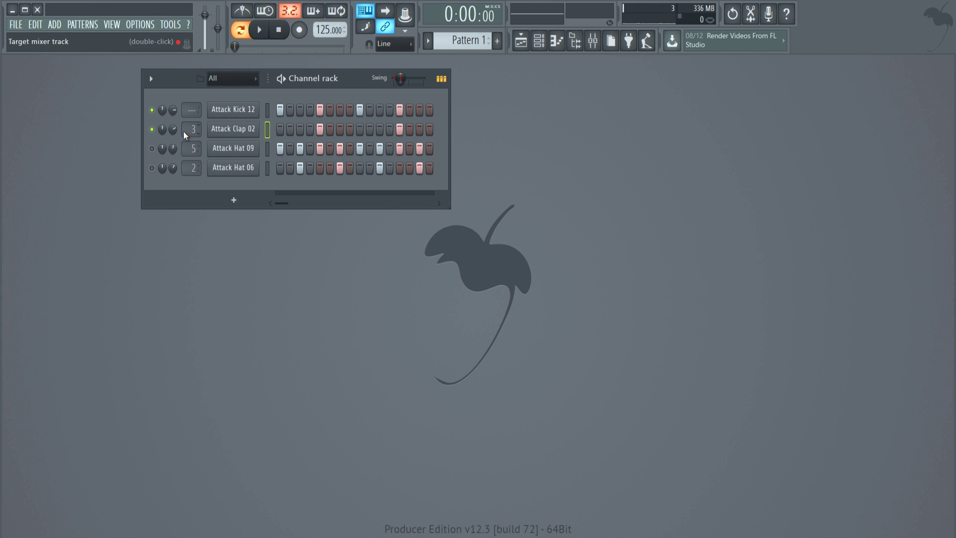
Step: Open Attack Clap 02 in the piano roll, audition it, and show its channel settings
right_click(225, 129)
click(283, 129)
key(space)
drag(161, 77, 322, 77)
key(space)
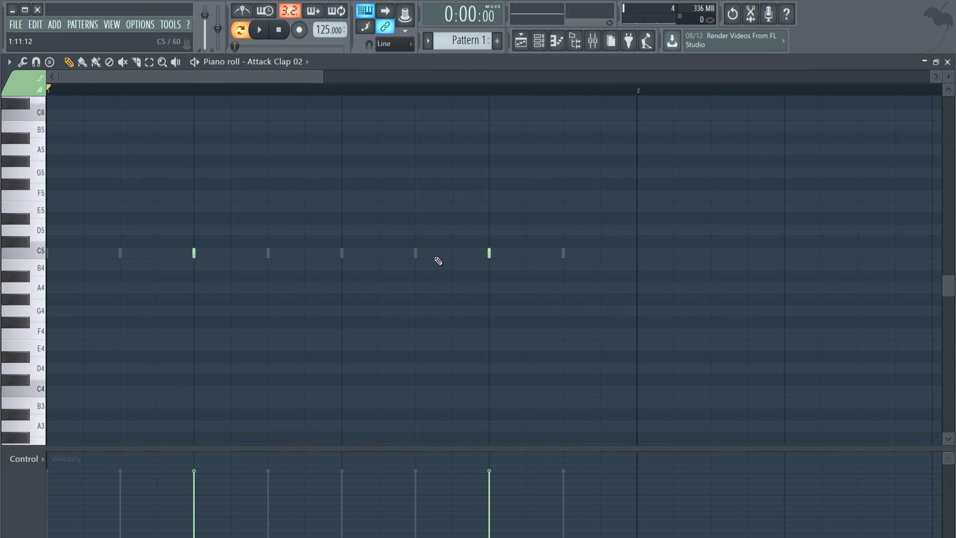
key(F6)
drag(300, 141, 316, 136)
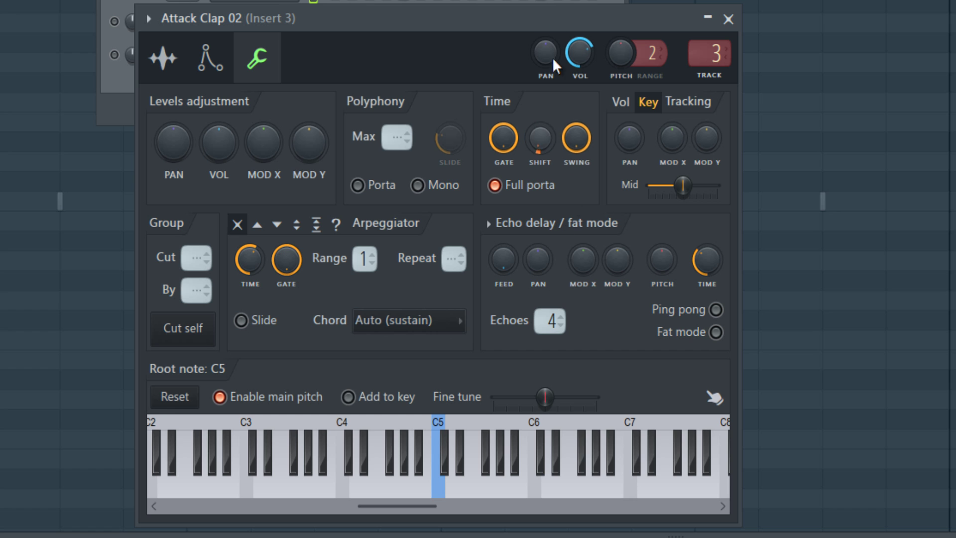
Step: Move the clap settings window aside to reveal the channel rack, and audition the beat
drag(551, 19, 746, 130)
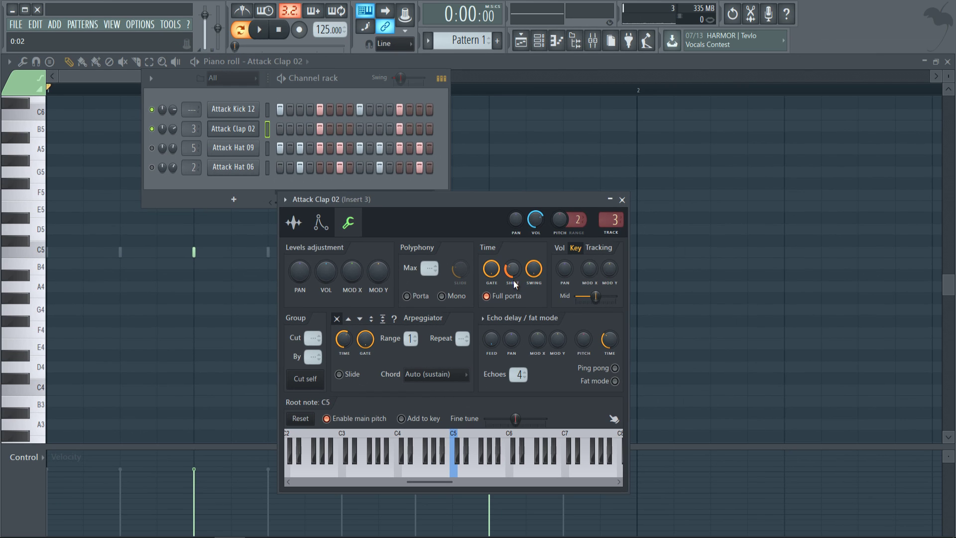
key(space)
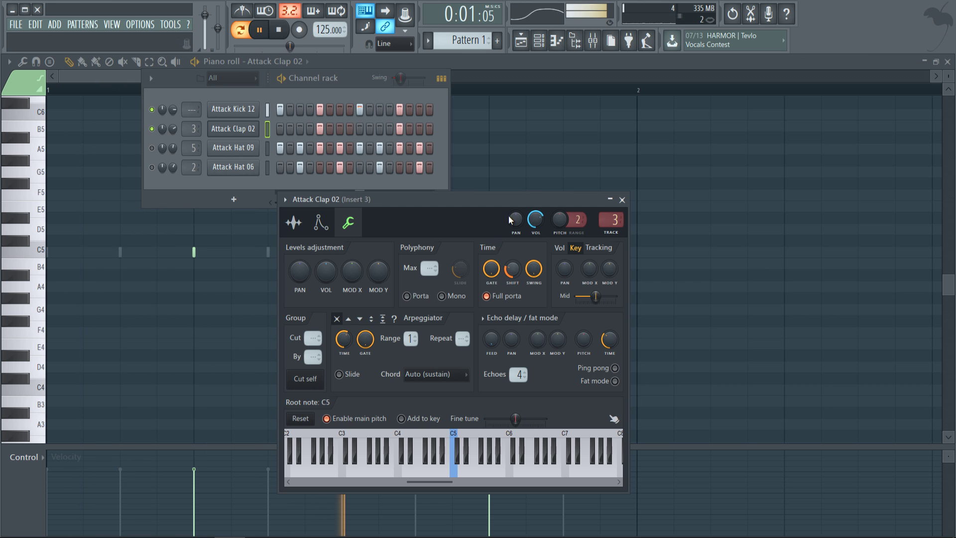
key(space)
Step: Bring the clap piano roll forward, zoom in, and set Snap to (none)
click(471, 135)
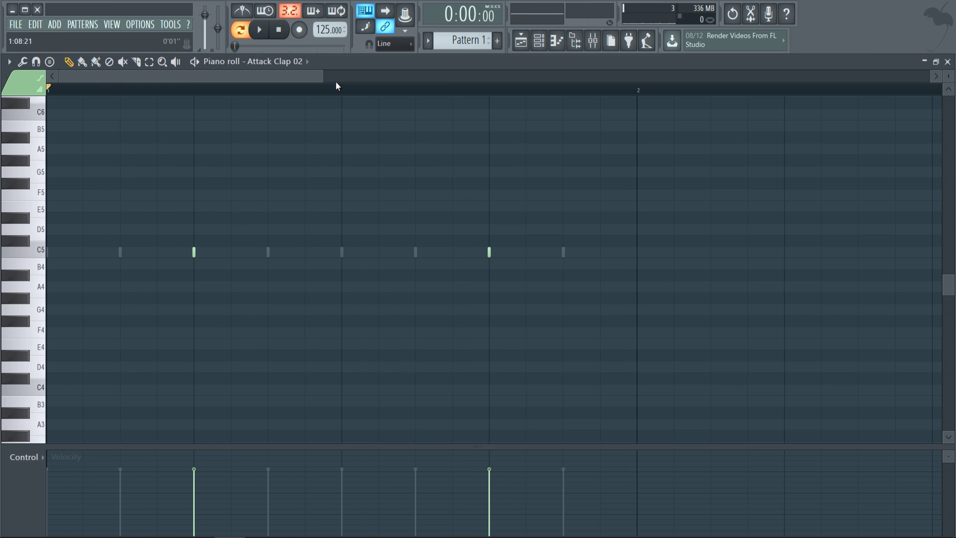
drag(323, 80, 249, 81)
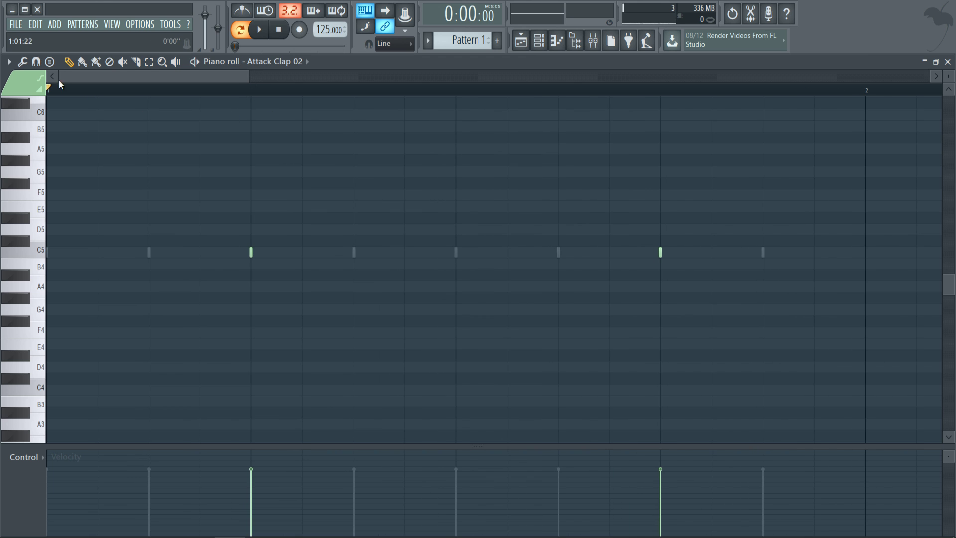
click(36, 61)
click(35, 62)
drag(249, 80, 151, 86)
Step: Nudge both clap notes slightly earlier, auditioning after each move
click(429, 252)
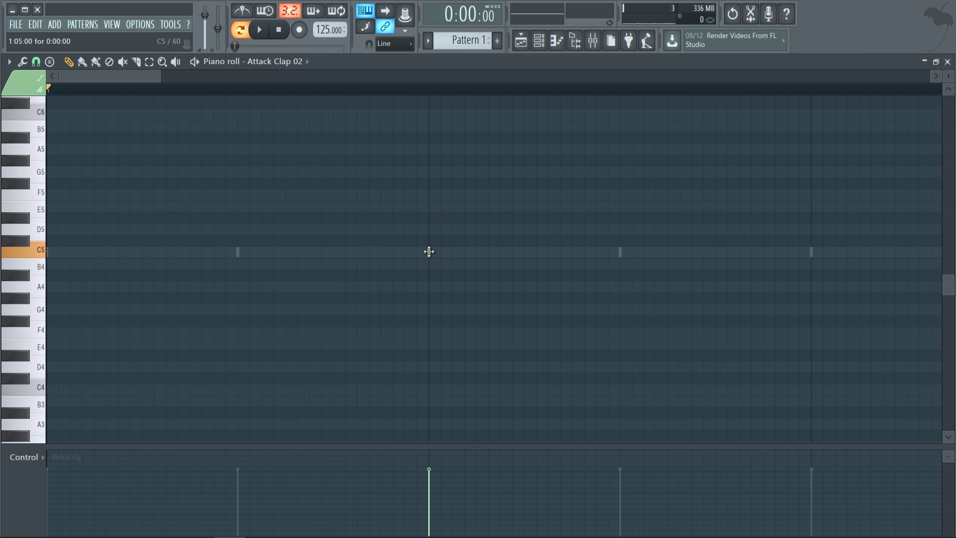
drag(429, 251, 420, 253)
key(space)
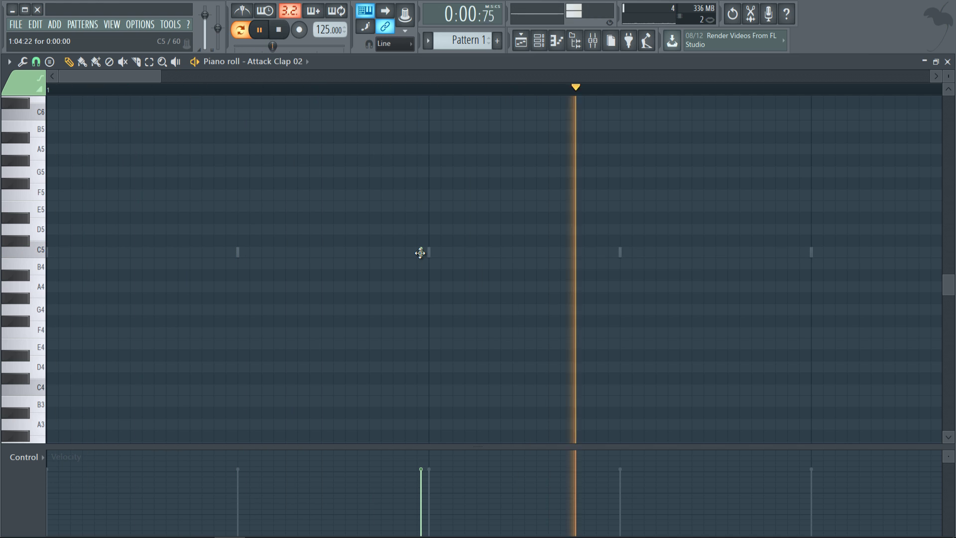
key(space)
drag(156, 78, 250, 85)
drag(437, 252, 430, 252)
key(space)
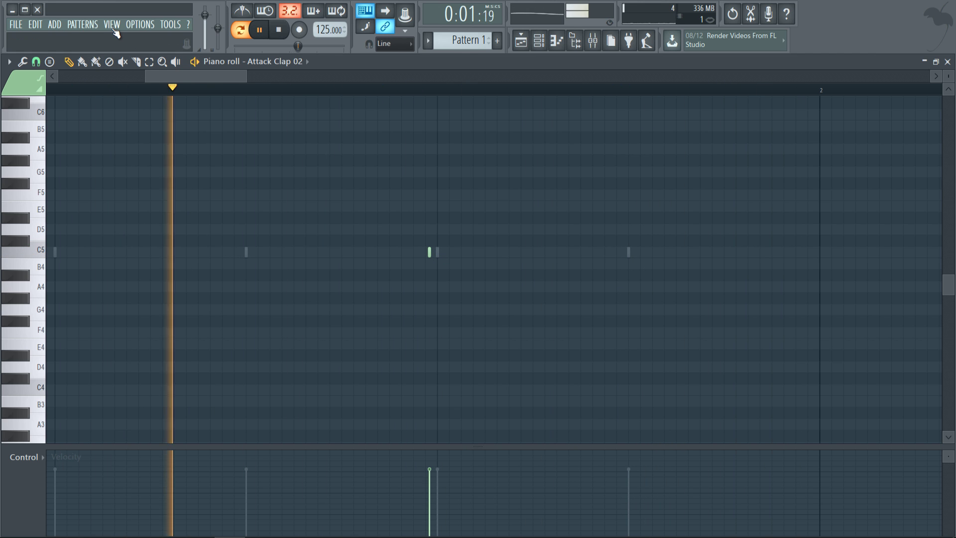
drag(175, 73, 328, 75)
Step: Lower both clap velocities, then raise the second clap to about 84%
key(space)
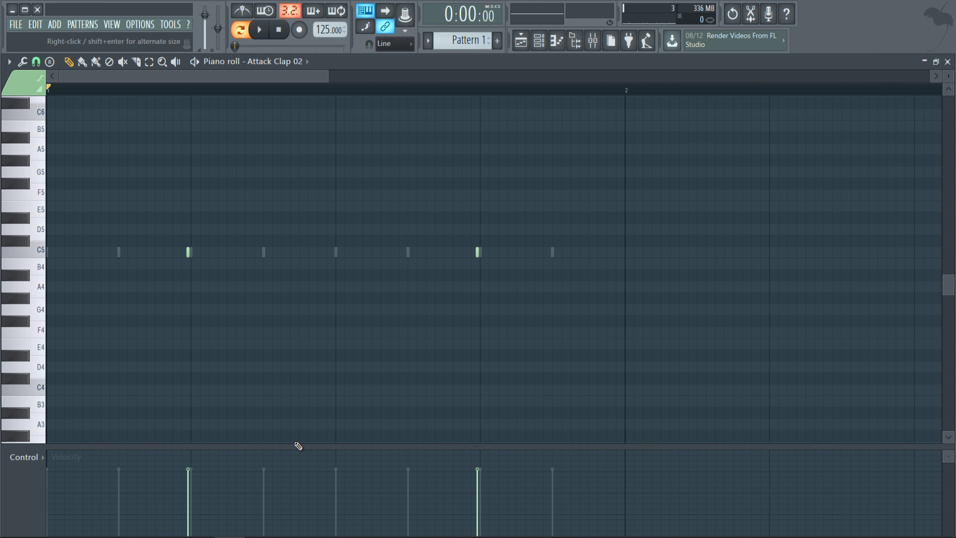
drag(194, 478, 192, 479)
click(482, 477)
key(space)
drag(482, 481, 478, 450)
key(space)
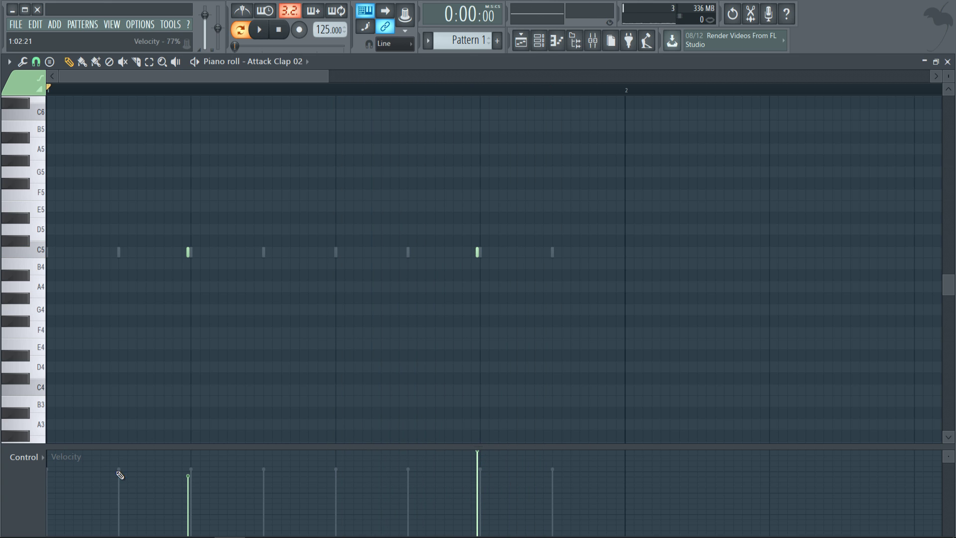
Step: Rework the first clap's velocity, trying 38% and 84% before settling near 80%
drag(188, 482, 190, 506)
key(space)
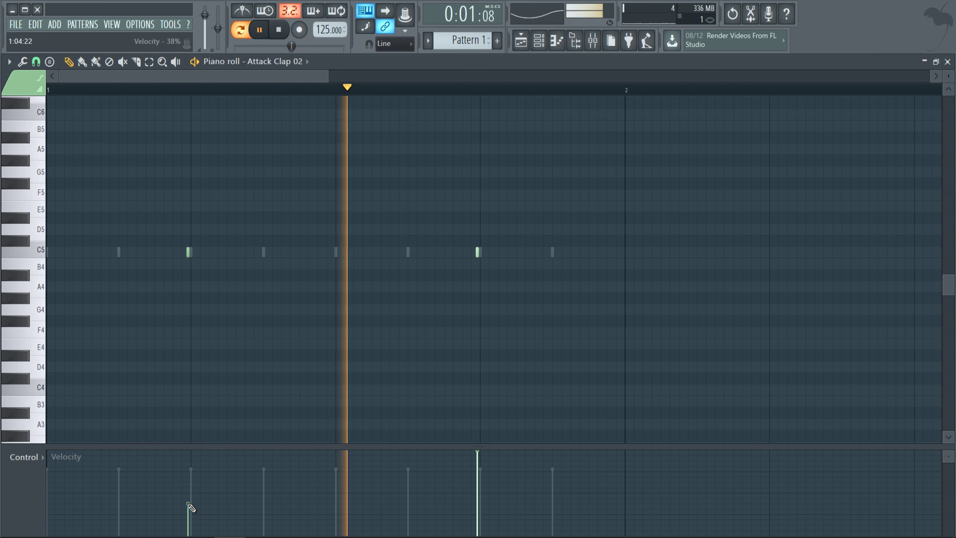
key(space)
drag(190, 506, 189, 465)
click(473, 465)
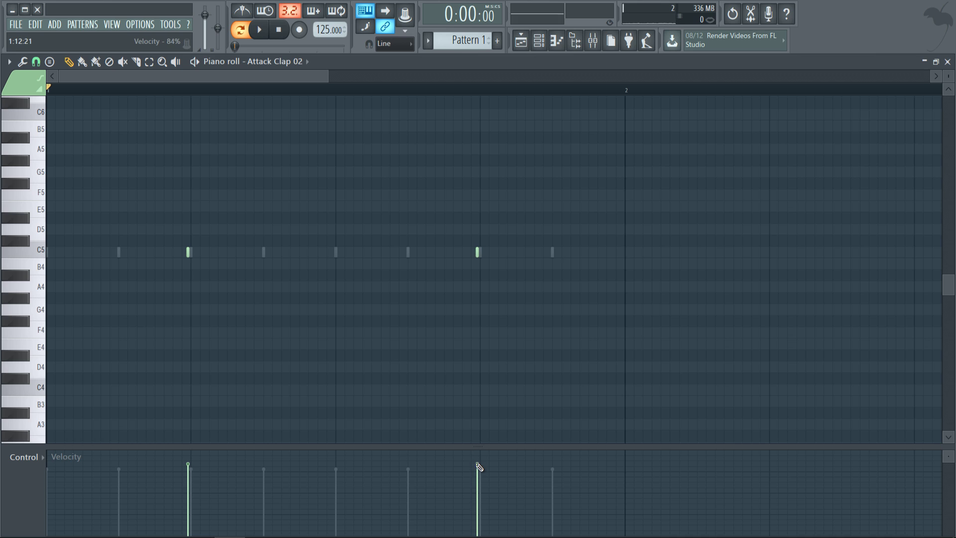
click(193, 476)
click(189, 474)
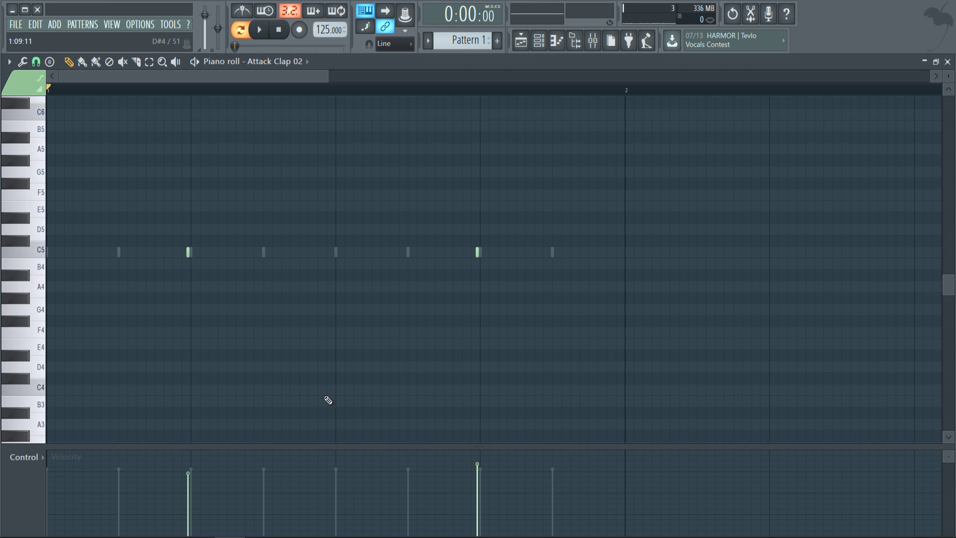
Step: Set the clap velocities to 69% and 68%, then close all open windows
click(187, 479)
click(478, 480)
key(space)
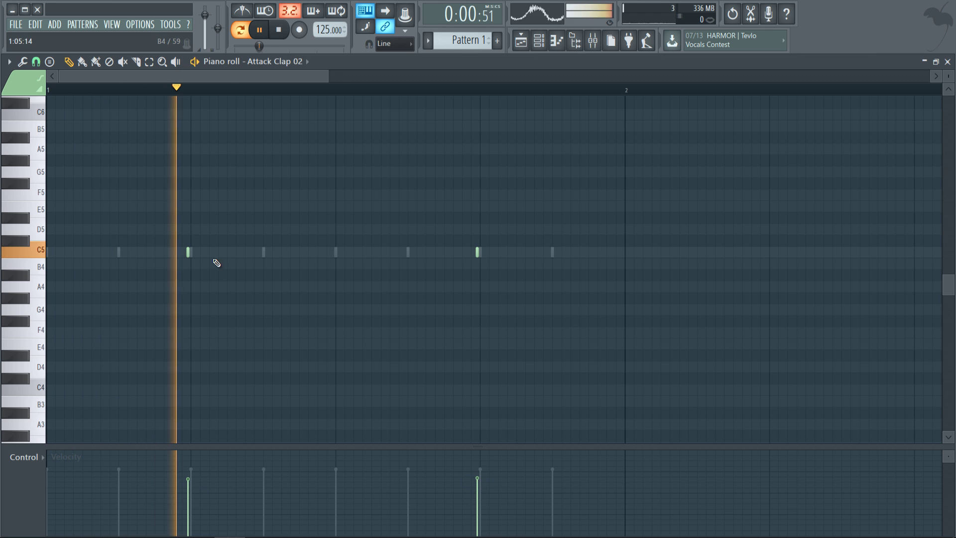
click(112, 24)
click(152, 166)
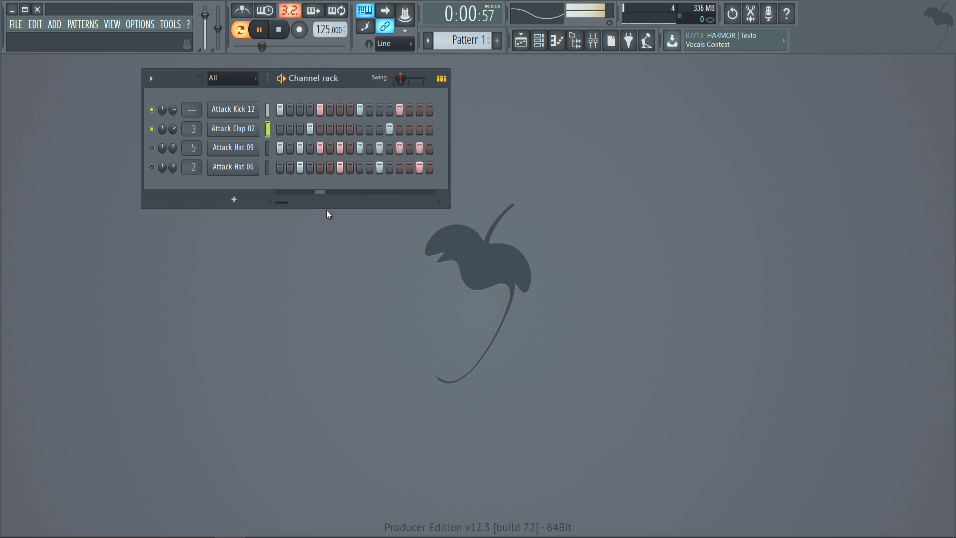
key(space)
Step: Open the mixer, route Attack Clap 02 to insert 2, and open its first effect slot
key(F9)
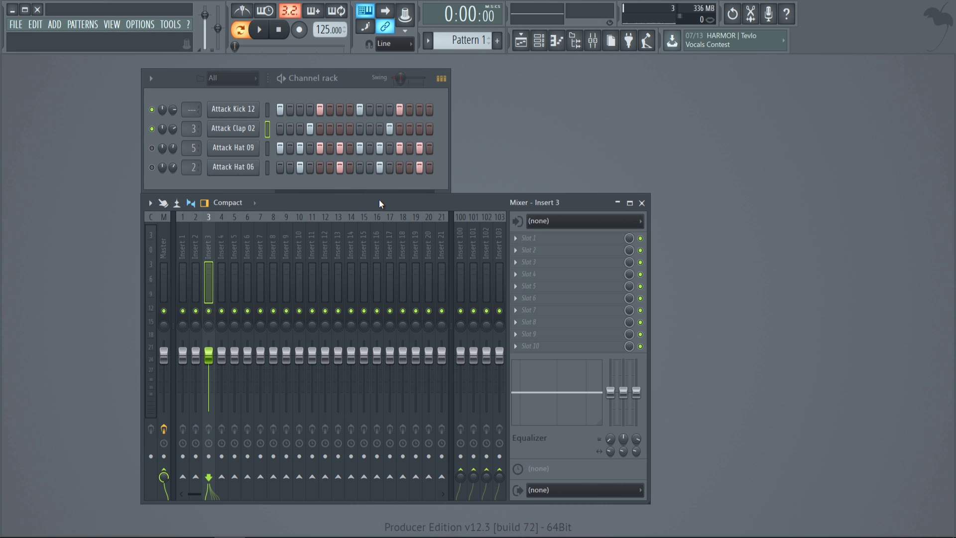
drag(380, 204, 513, 187)
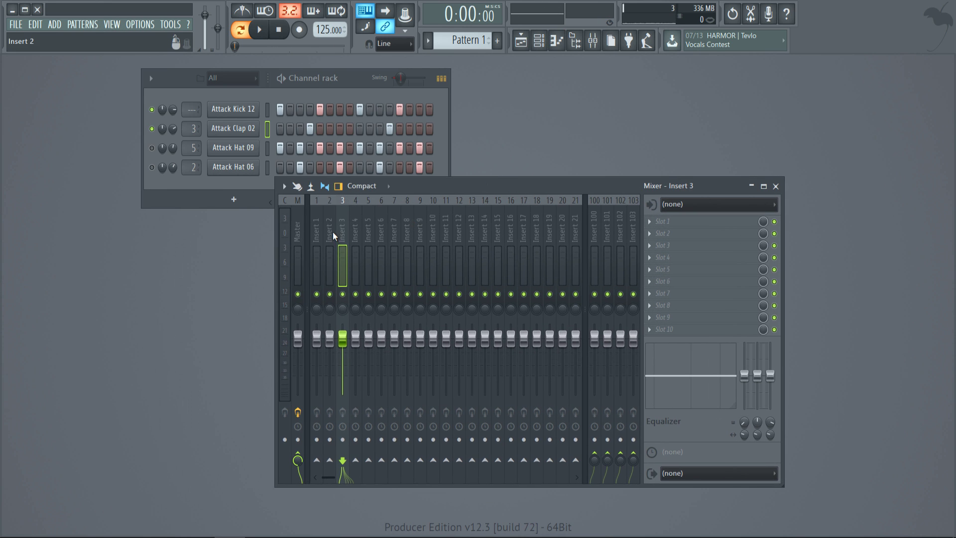
right_click(333, 231)
mouse_move(430, 294)
click(508, 297)
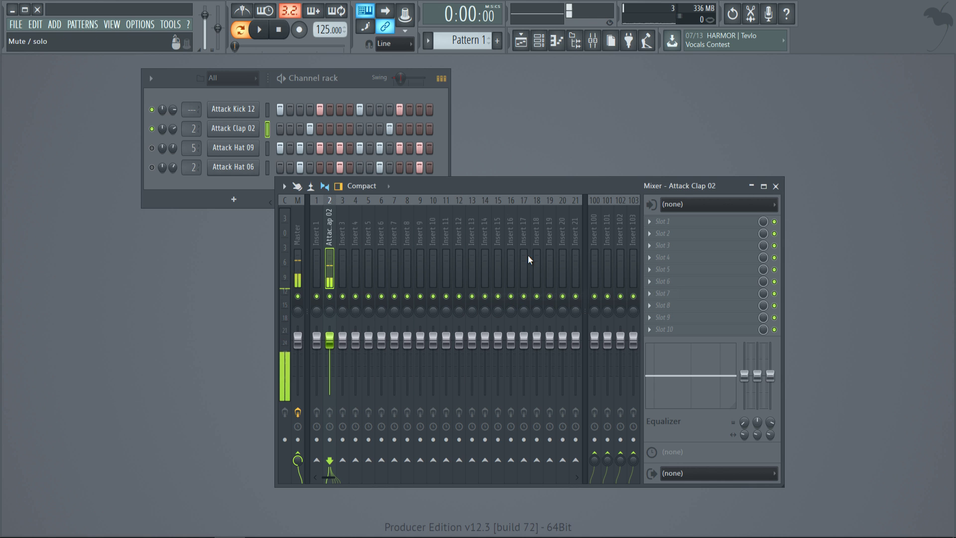
drag(545, 186, 567, 112)
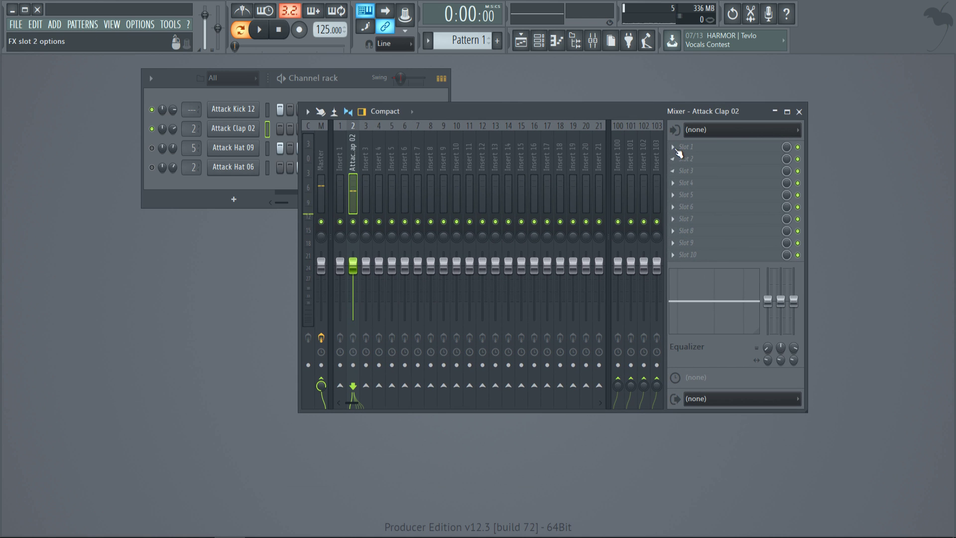
click(673, 146)
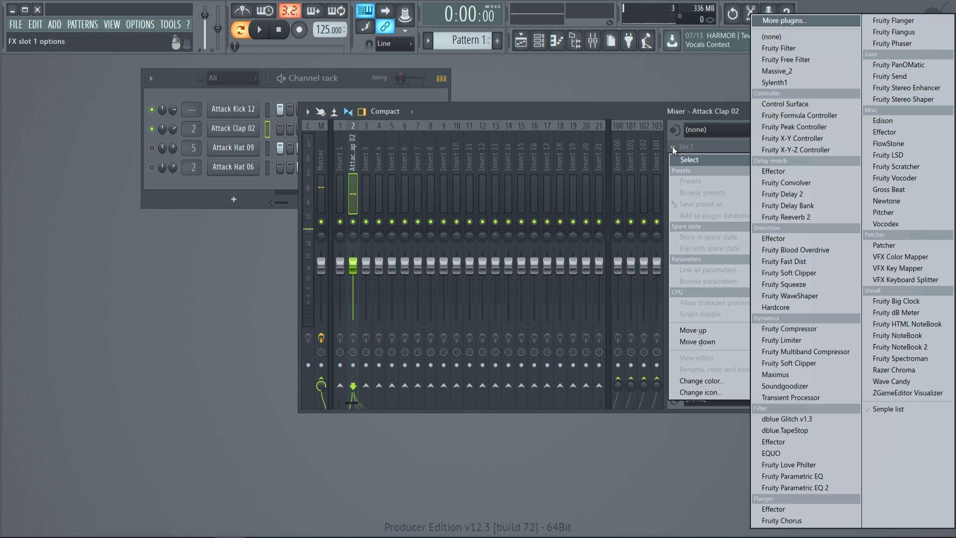
Step: Load Fruity Delay 2 into the clap's first mixer slot and position its window
click(782, 194)
click(803, 111)
drag(315, 209, 630, 126)
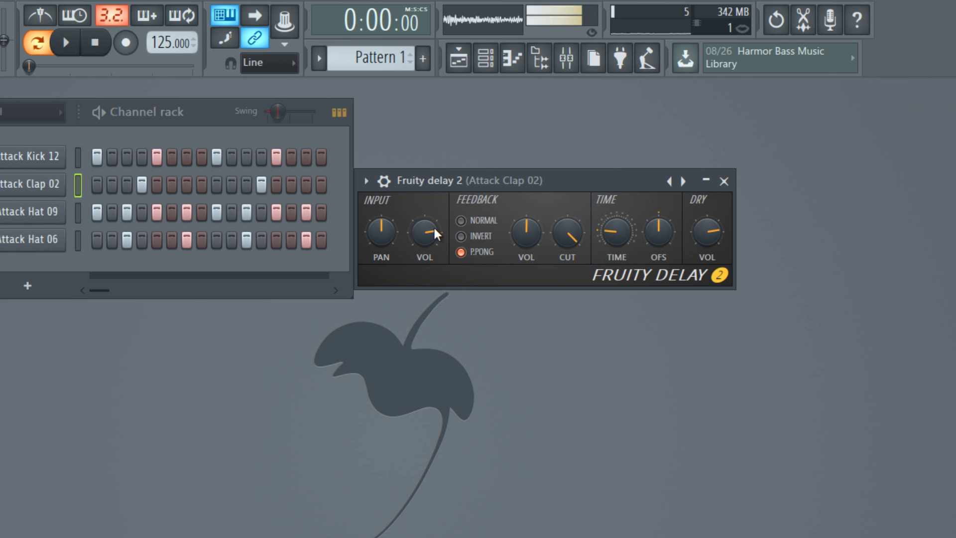
Step: Lower the delay's input volume, pan its input right, and lengthen the delay time
drag(434, 234, 447, 244)
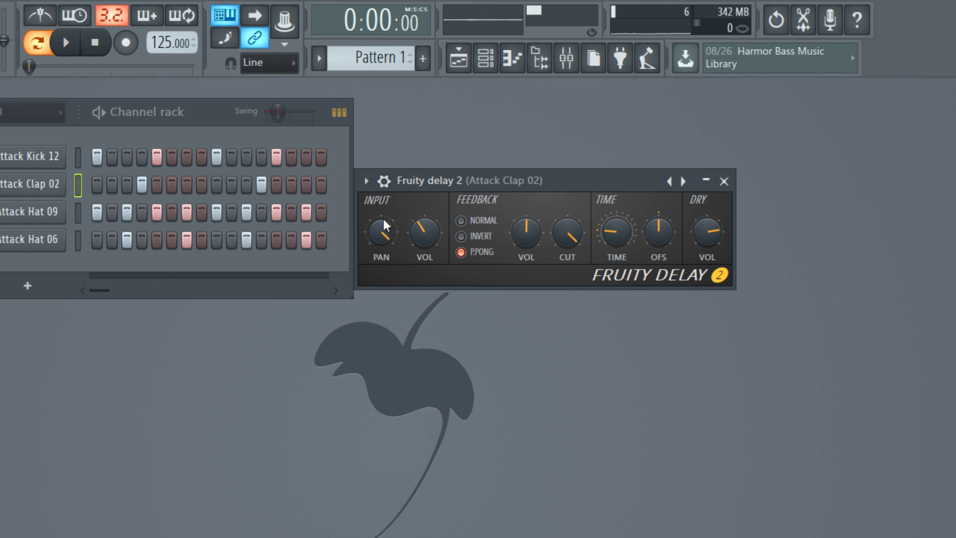
drag(382, 232, 386, 258)
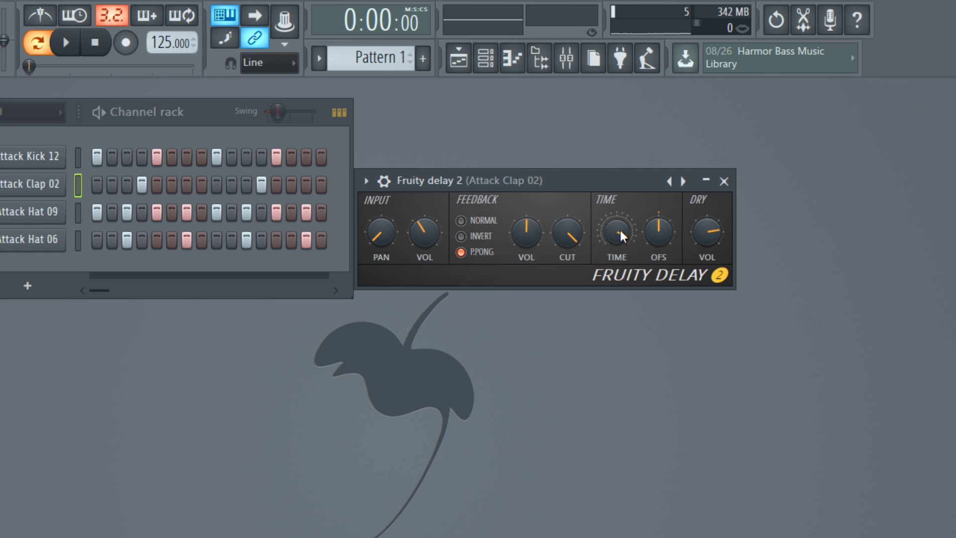
drag(622, 234, 633, 208)
Step: Set the clap delay time to 2 steps, audition the beat twice, then close the delay
right_click(617, 232)
mouse_move(642, 258)
click(809, 274)
key(space)
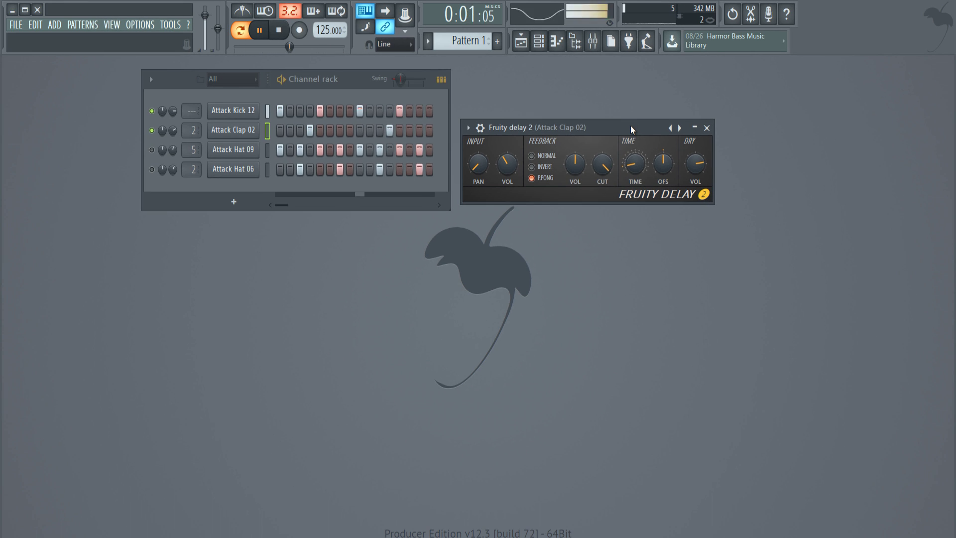
key(space)
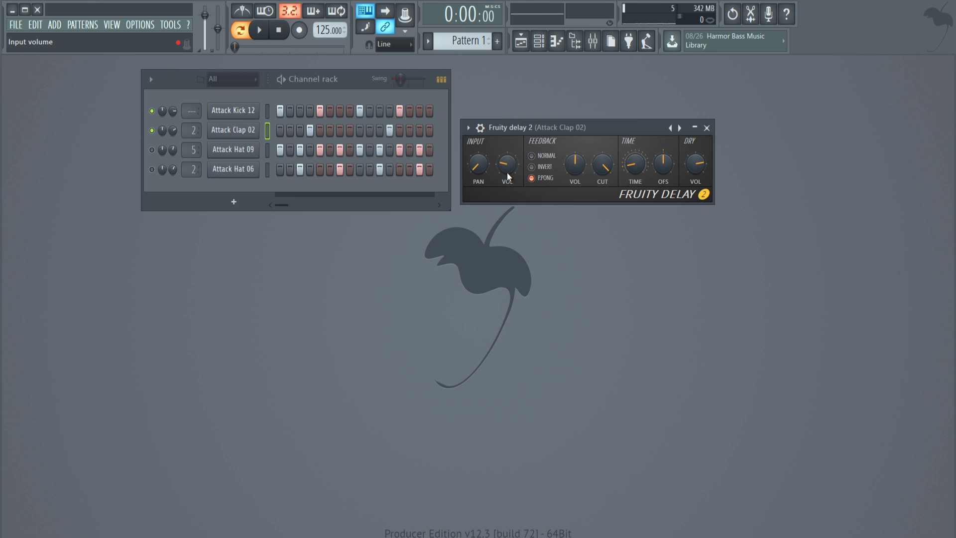
key(space)
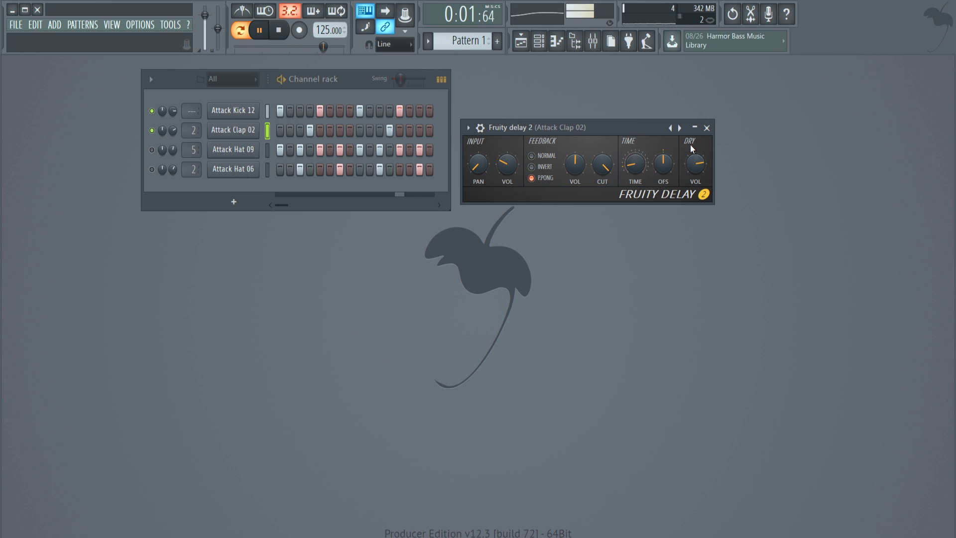
key(space)
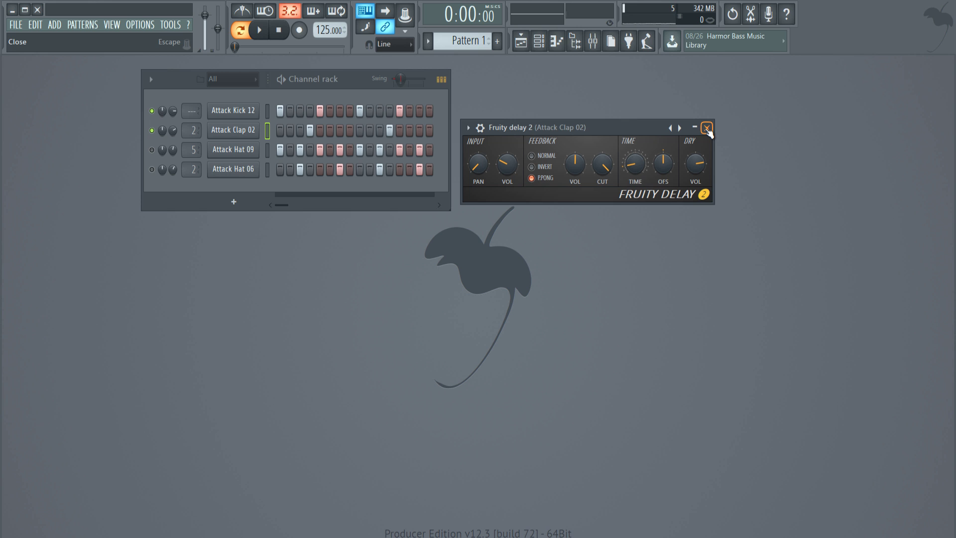
click(707, 128)
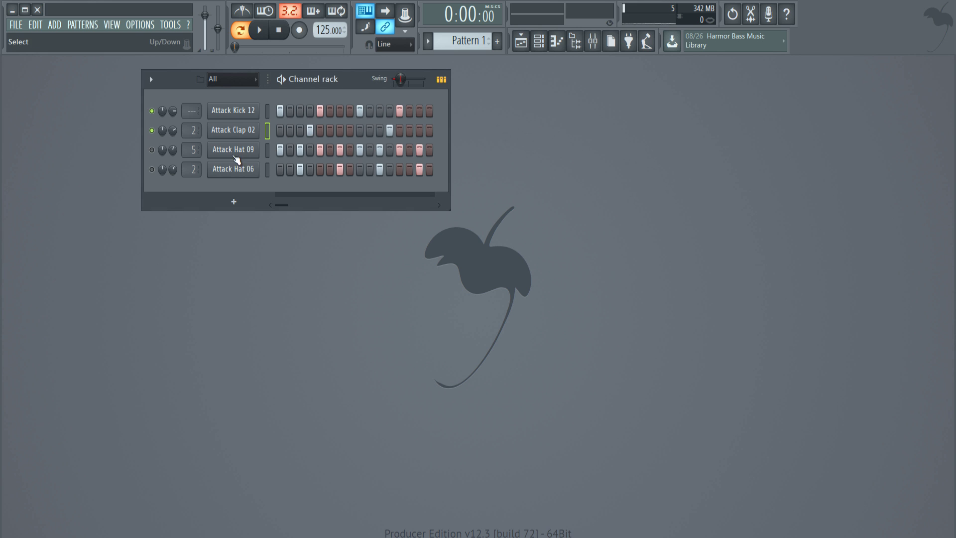
Step: Open Attack Hat 09 in the piano roll and play its hat pattern
click(268, 151)
right_click(250, 151)
click(277, 147)
key(space)
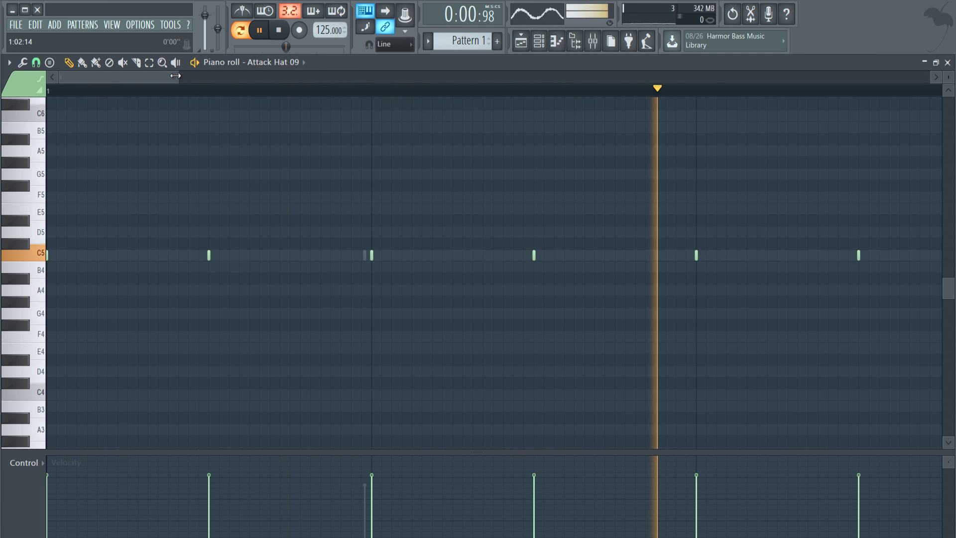
drag(176, 75, 287, 78)
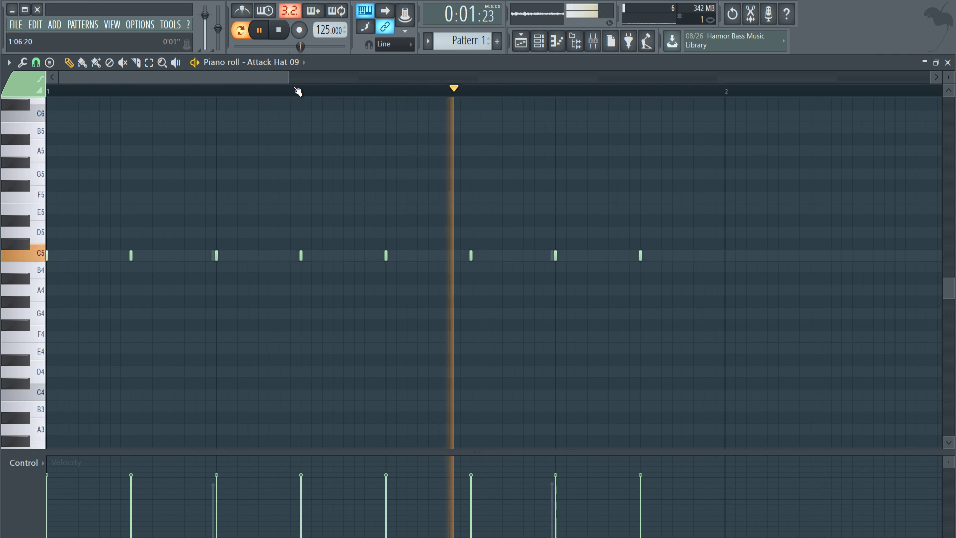
key(space)
drag(288, 75, 266, 75)
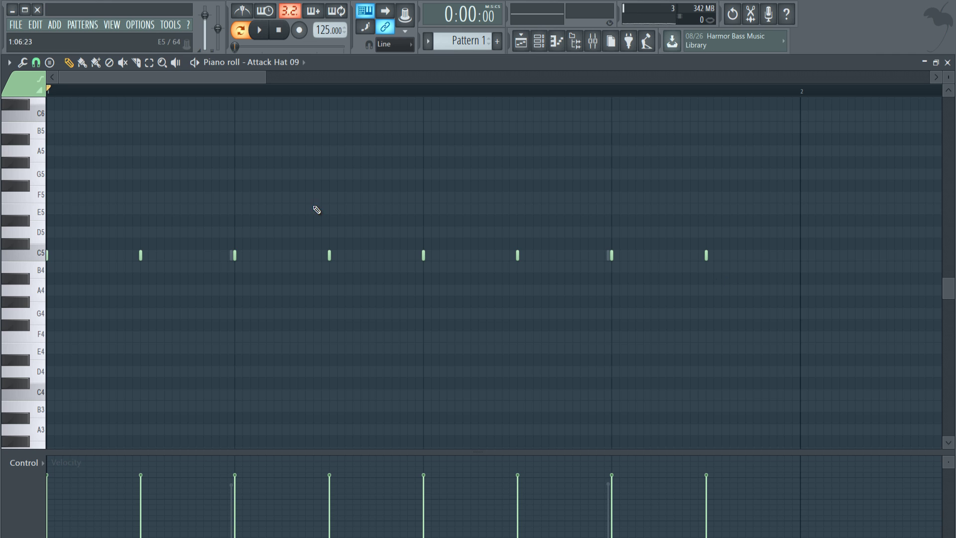
Step: Set snap to Main and select all eight hat notes
click(36, 62)
click(62, 80)
key(ctrl+a)
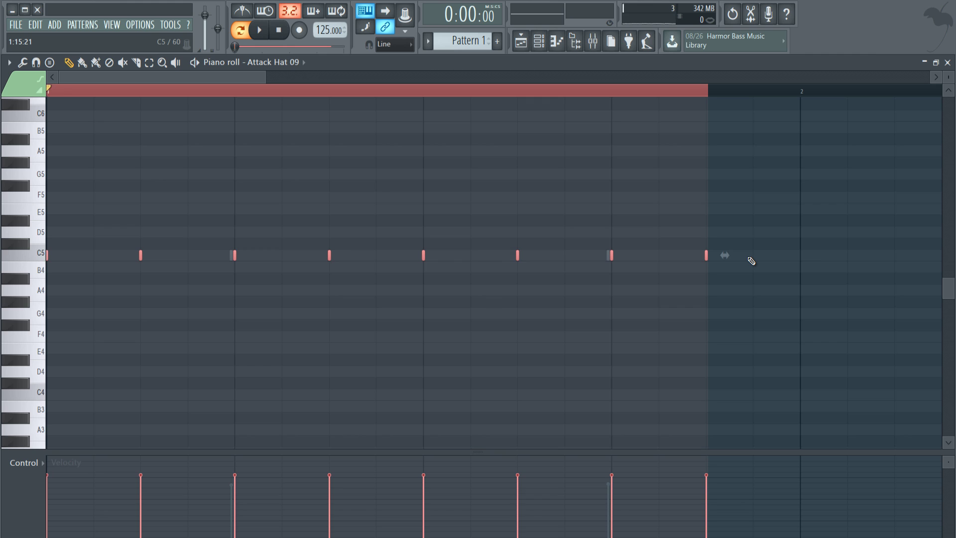
click(250, 95)
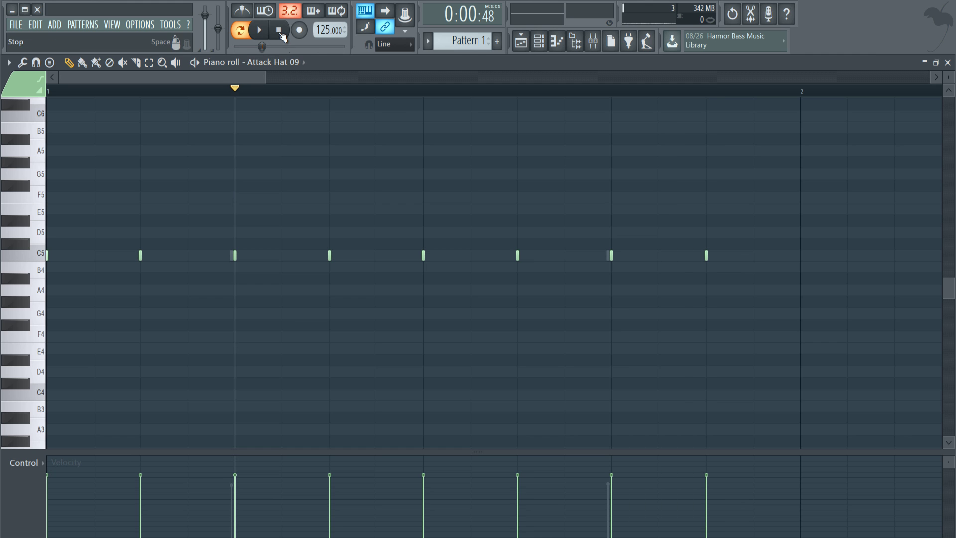
drag(781, 330, 5, 195)
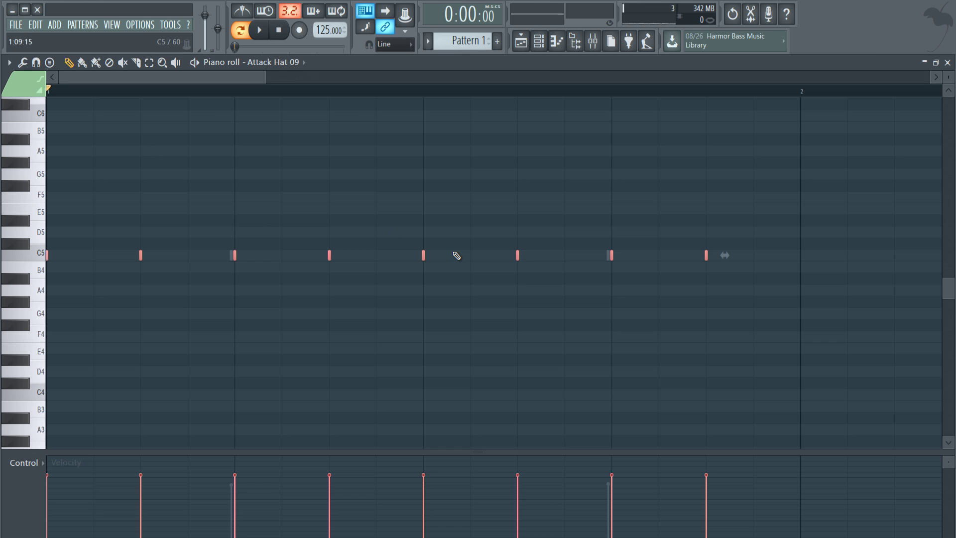
Step: Open the randomizer (Alt+R) on the Attack Hat 09 notes and randomize their panning, rerolling twice
key(alt+r)
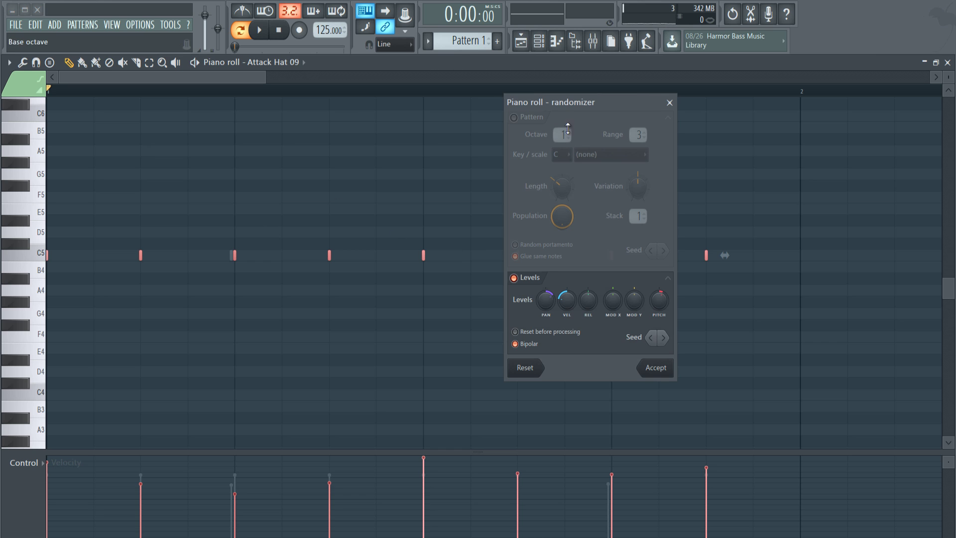
drag(578, 106, 725, 108)
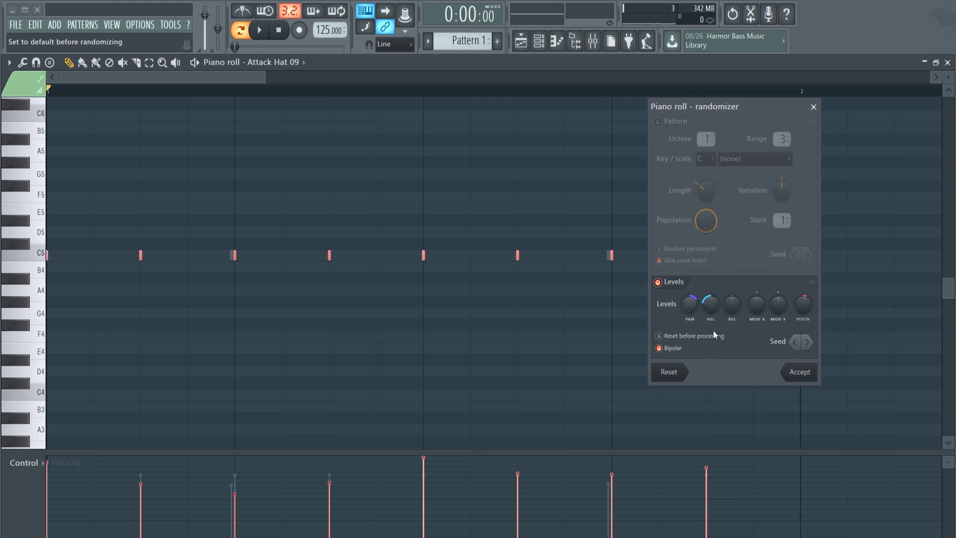
click(688, 309)
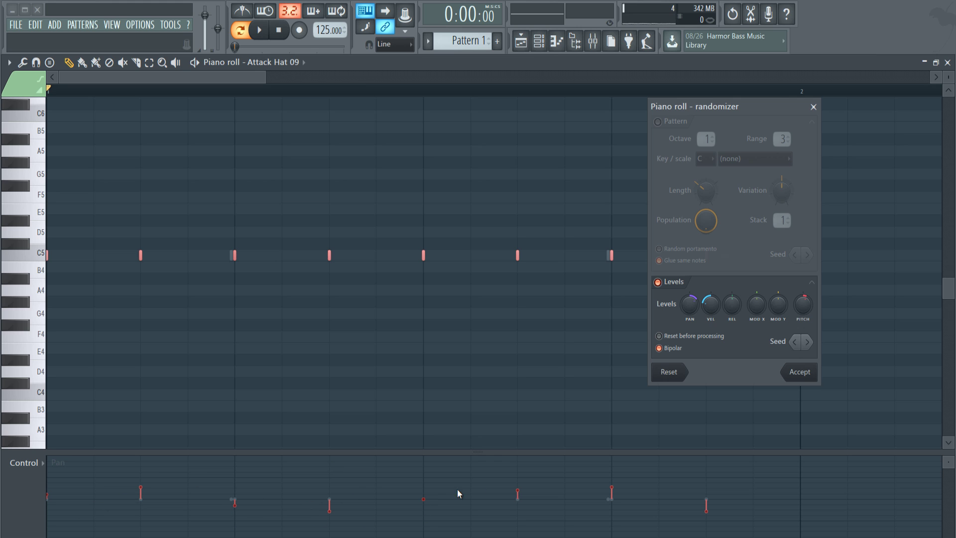
drag(749, 109, 767, 108)
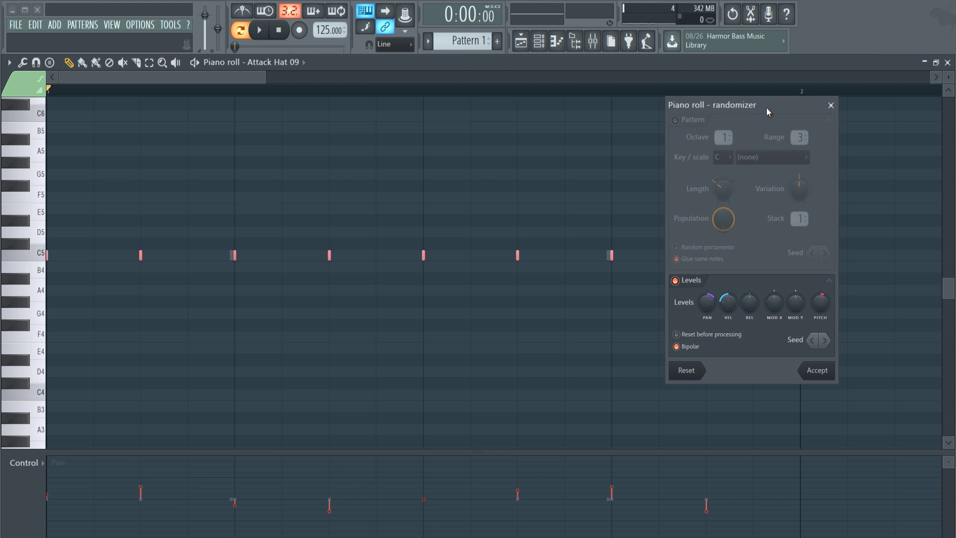
key(space)
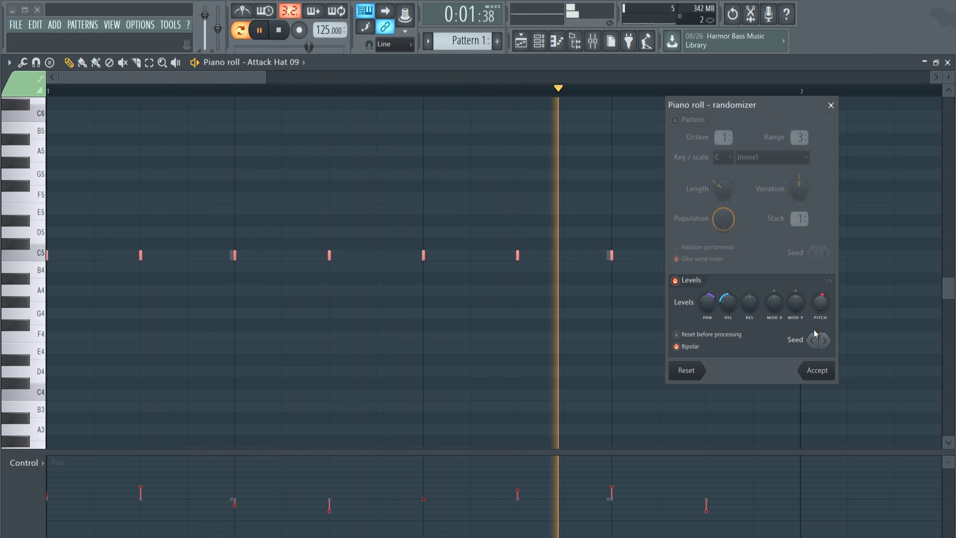
click(824, 341)
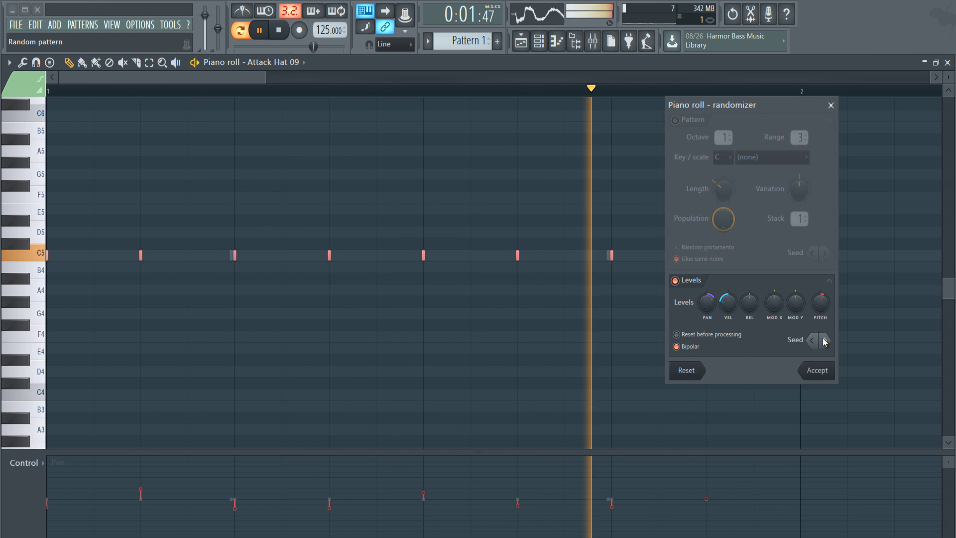
click(824, 341)
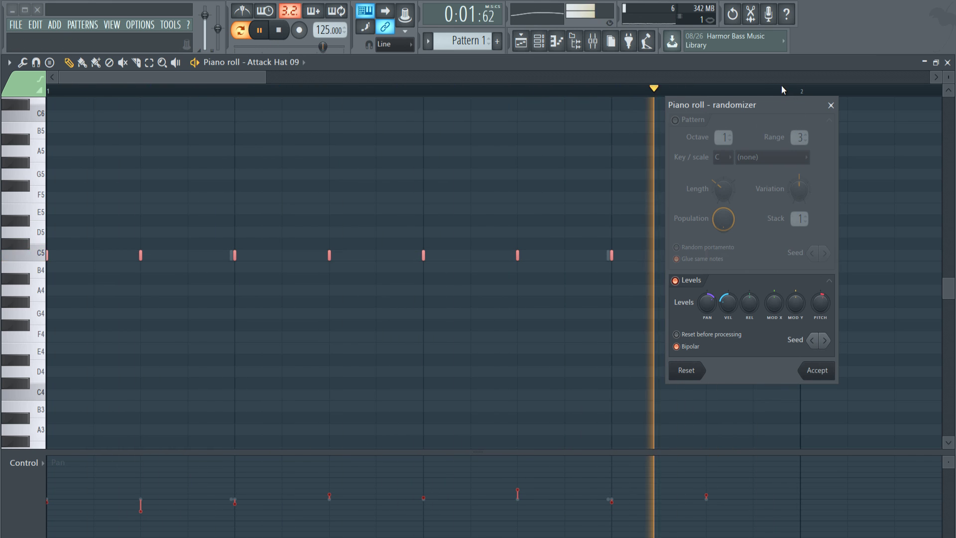
drag(774, 107, 725, 108)
key(space)
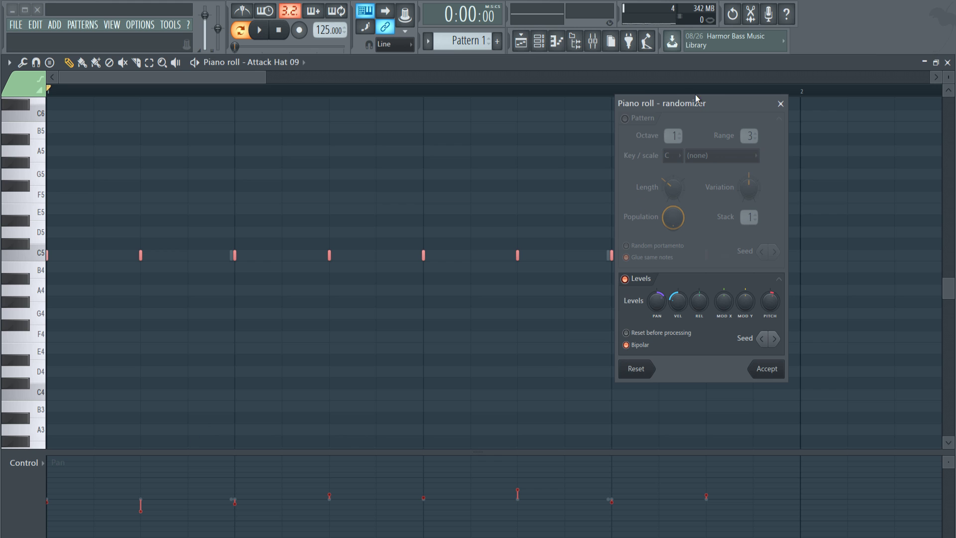
drag(688, 96, 712, 93)
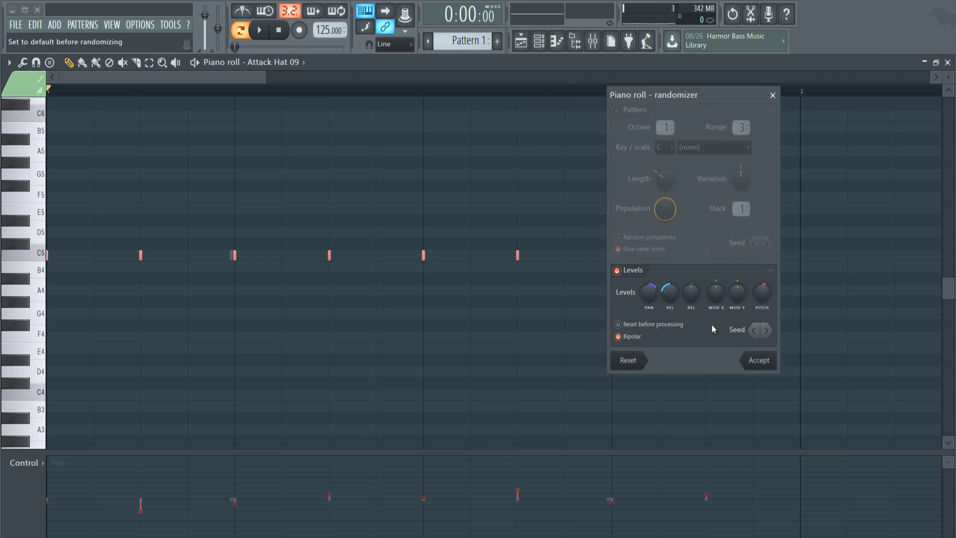
Step: Switch to randomizing velocities and reroll them twice while the pattern plays
click(669, 295)
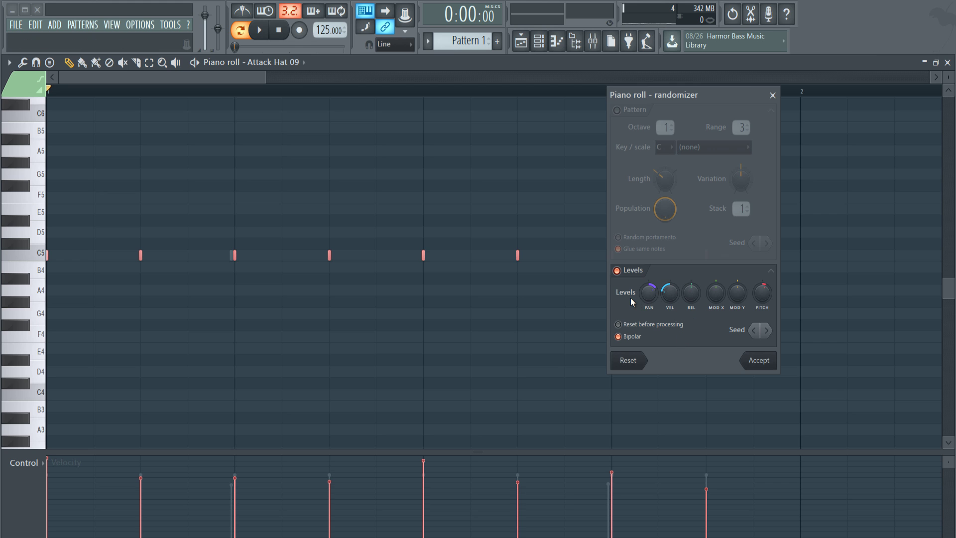
click(767, 330)
key(space)
click(767, 331)
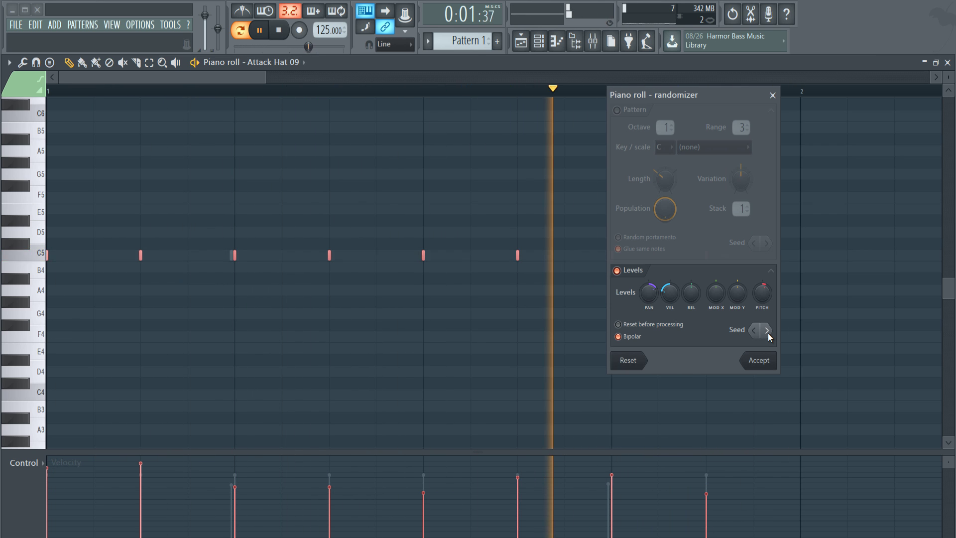
key(space)
Step: Set fine pitch randomization to 13%, reroll it twice, then raise it to 16%
drag(760, 300, 764, 305)
key(space)
click(765, 333)
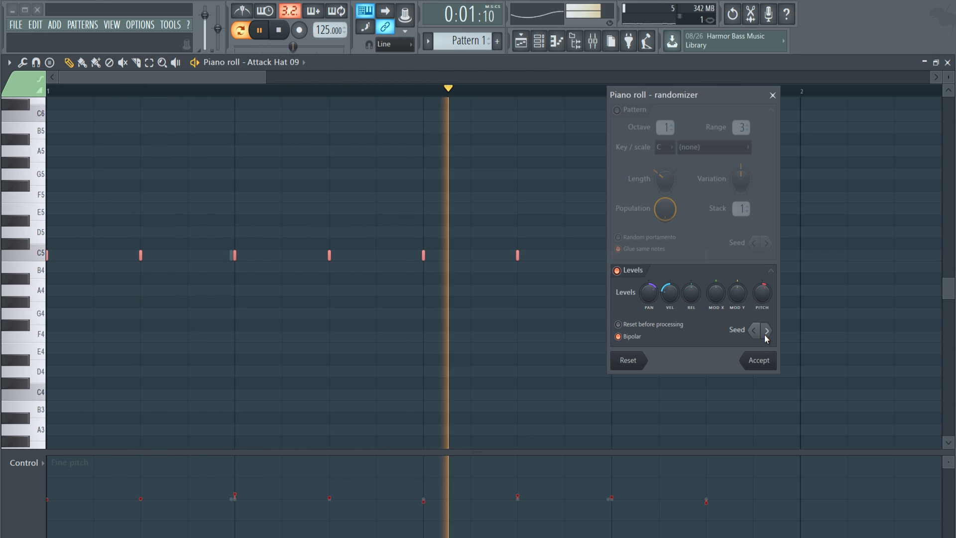
click(765, 333)
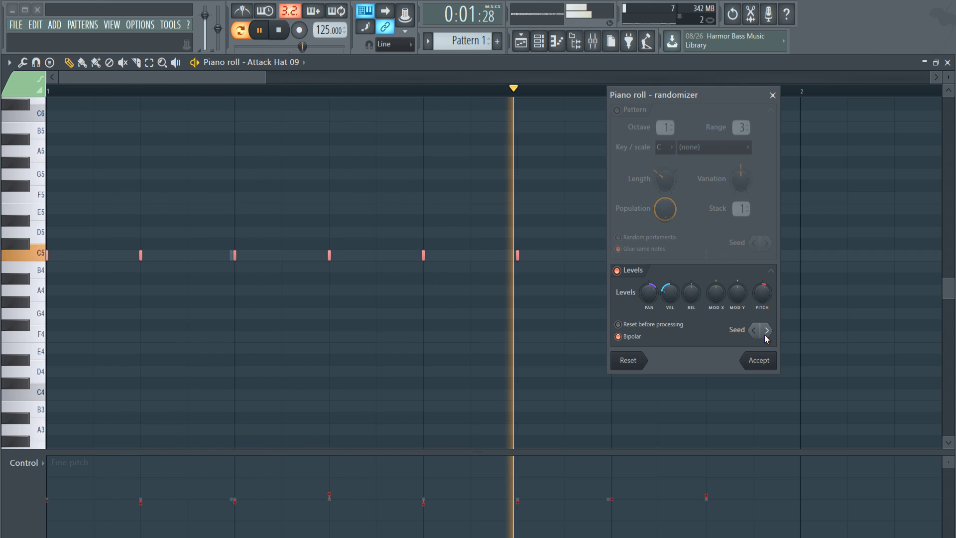
drag(763, 293, 766, 339)
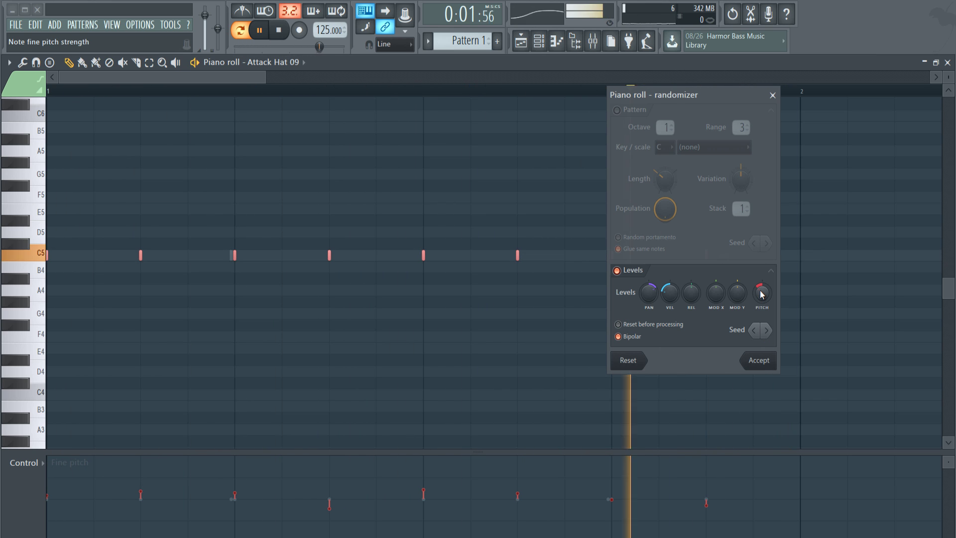
Step: Accept the randomized hat levels and route Attack Hat 09 to mixer Insert 3
click(759, 360)
key(space)
click(949, 64)
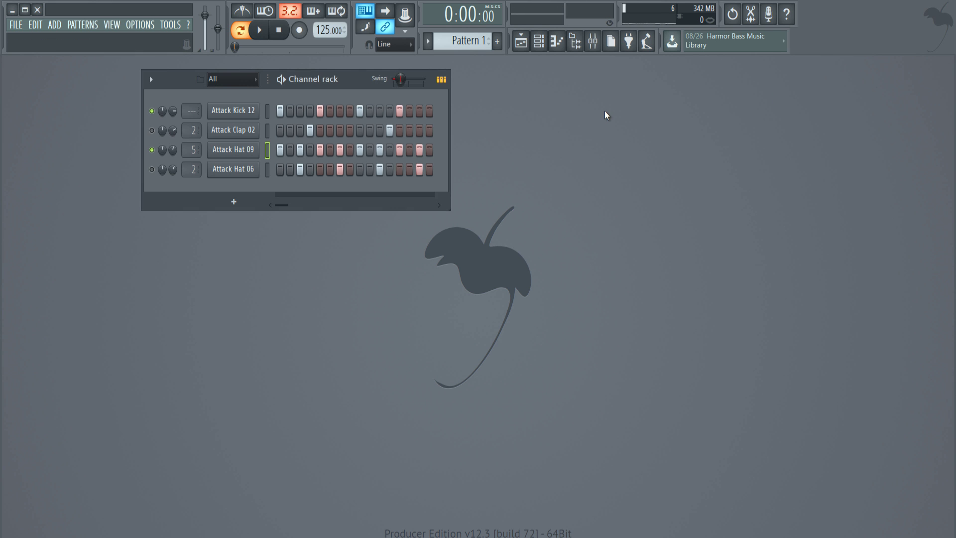
click(593, 40)
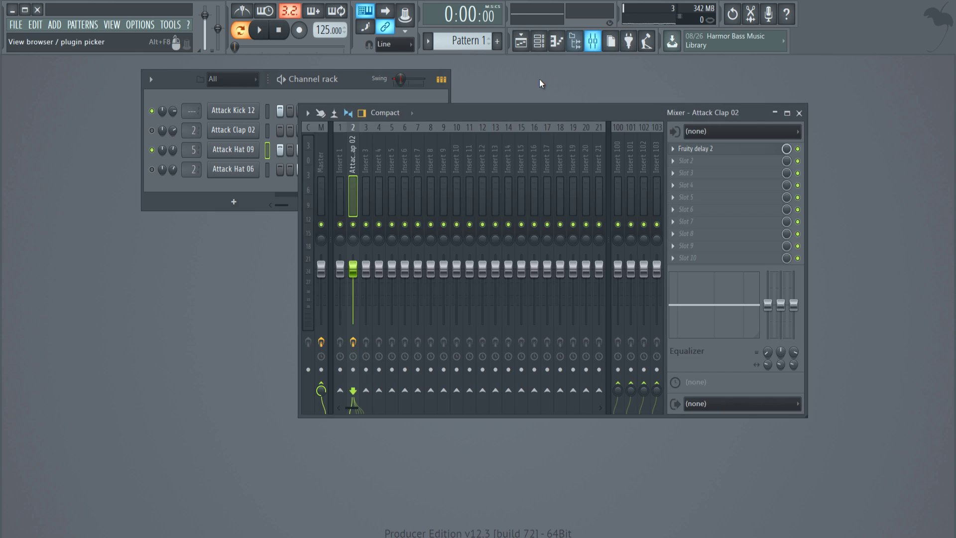
right_click(373, 168)
mouse_move(422, 223)
click(512, 220)
drag(607, 114, 637, 112)
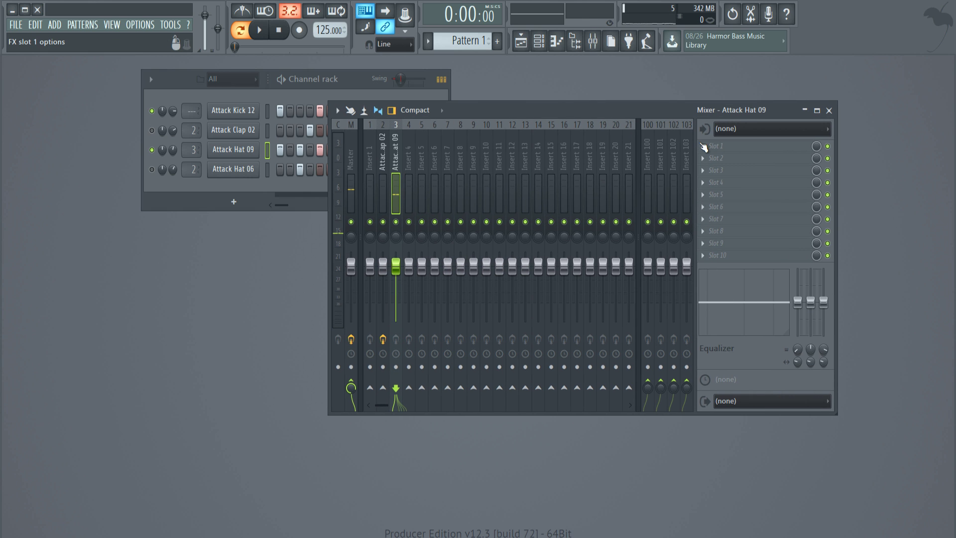
Step: Load Fruity Reeverb 2 in Insert 3's first slot with wet level around 11%
click(703, 146)
click(797, 223)
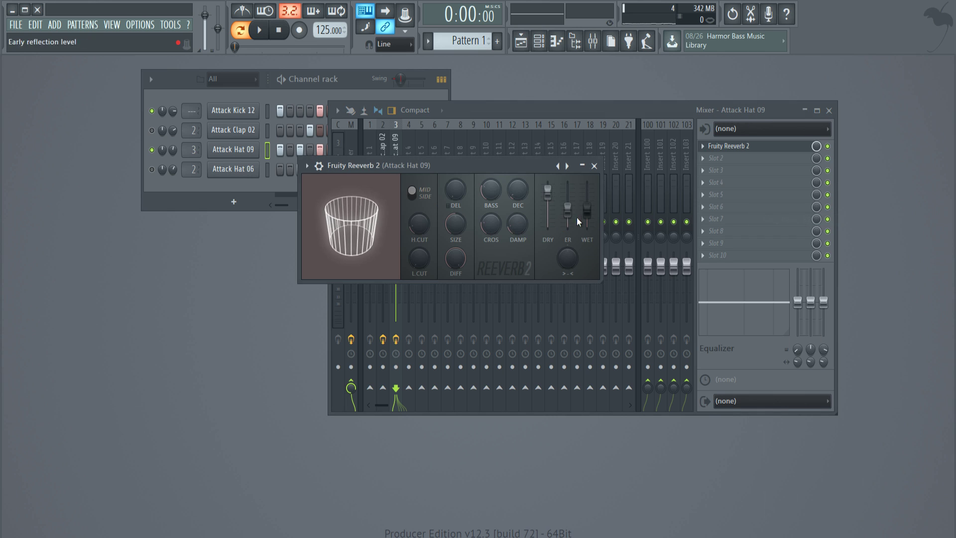
drag(587, 219, 589, 237)
key(space)
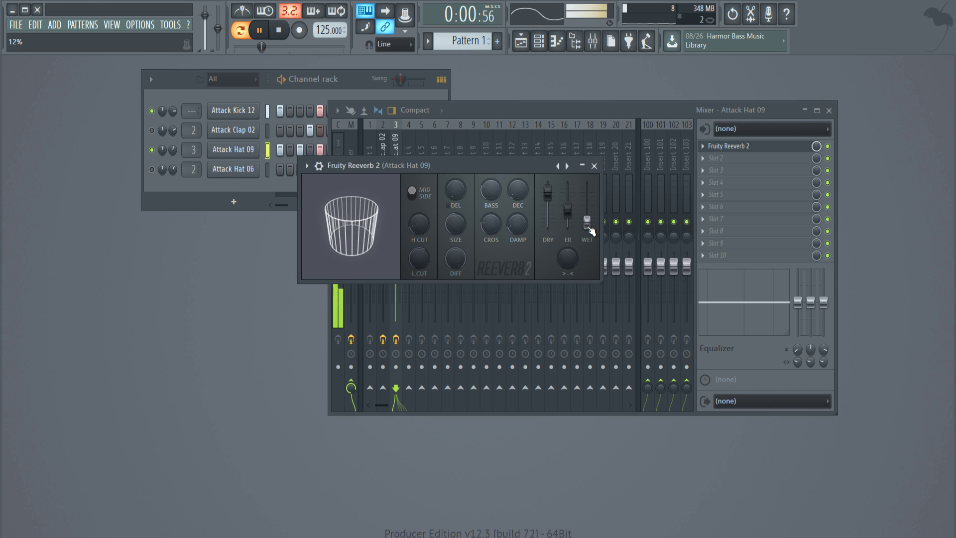
drag(589, 227, 592, 230)
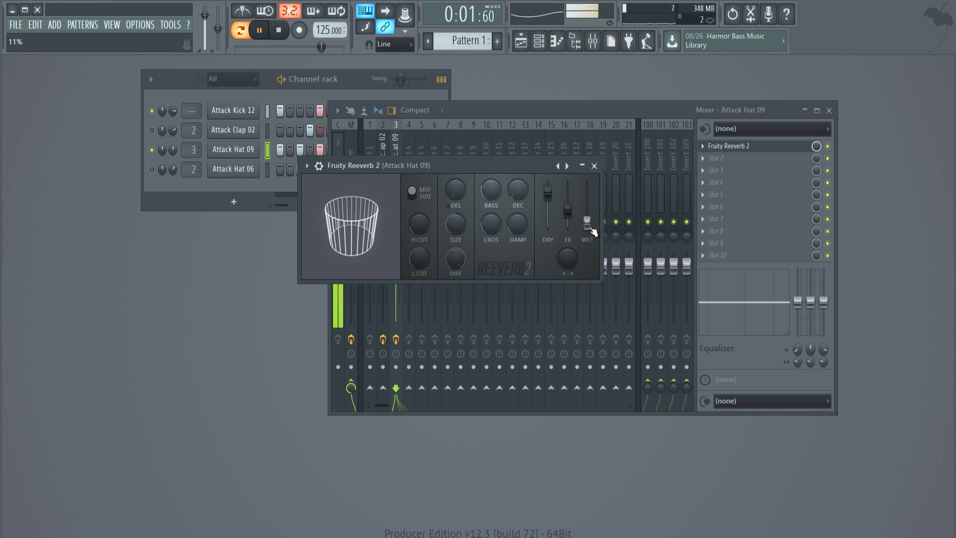
click(594, 166)
key(space)
Step: Mute the Attack Hat 09 channel and play the beat to check it
click(829, 110)
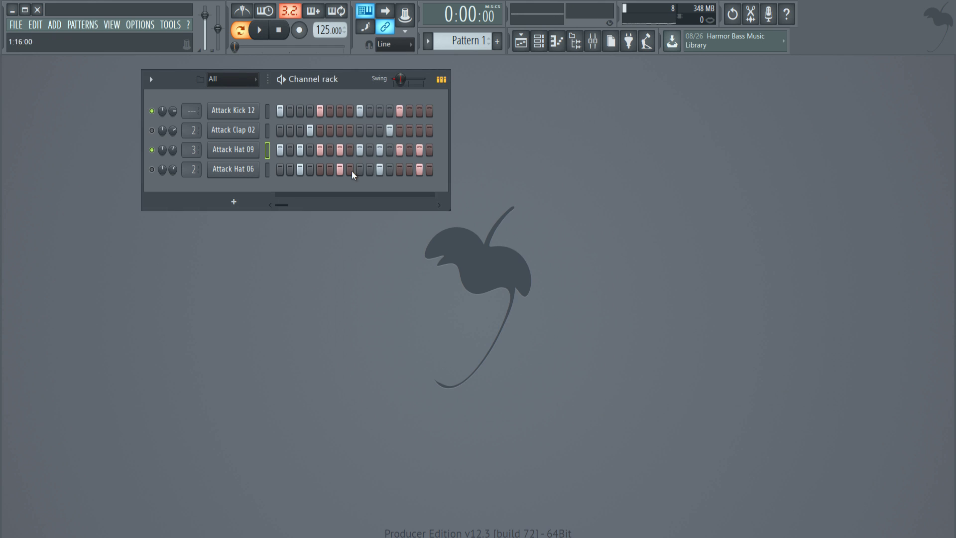
click(152, 150)
key(space)
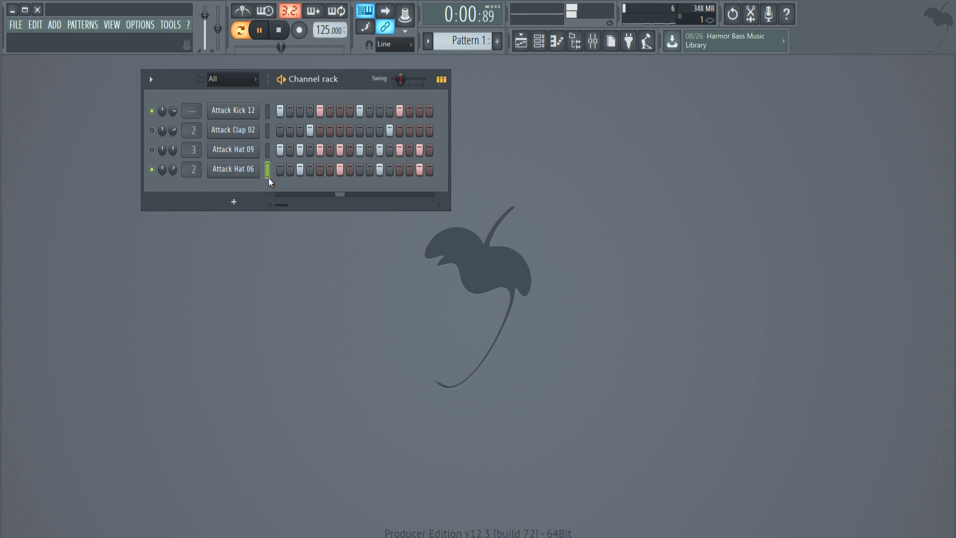
key(space)
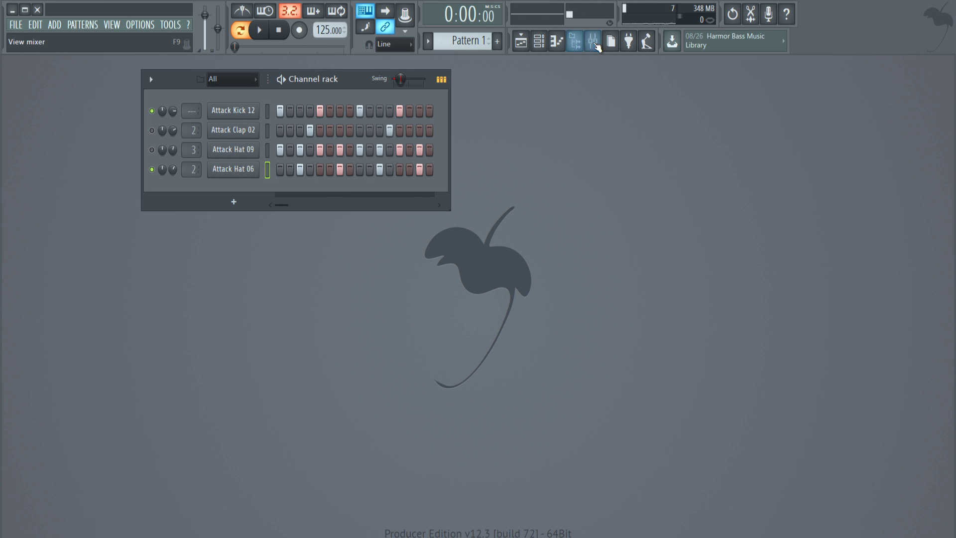
Step: Route Attack Hat 06 to mixer Insert 4 and start playback
click(601, 42)
right_click(409, 157)
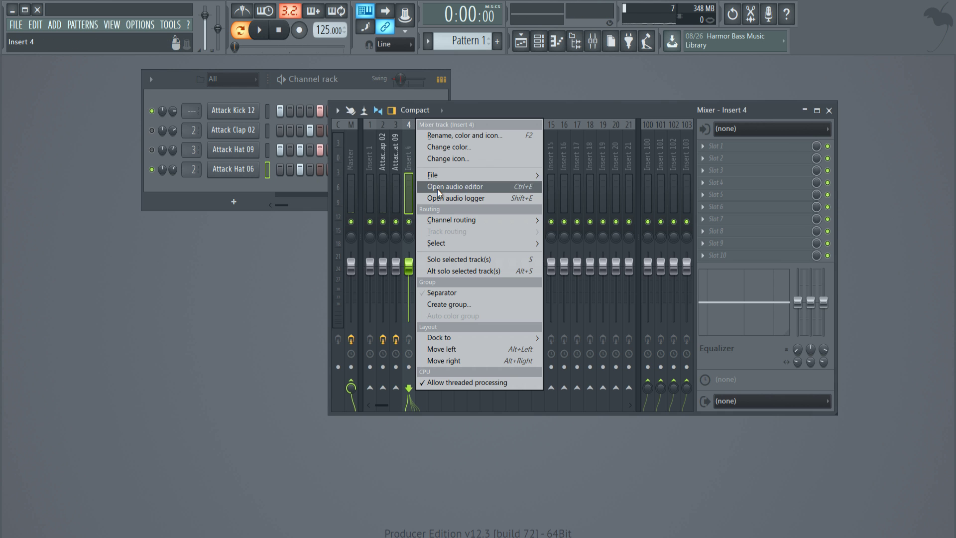
mouse_move(459, 222)
click(569, 220)
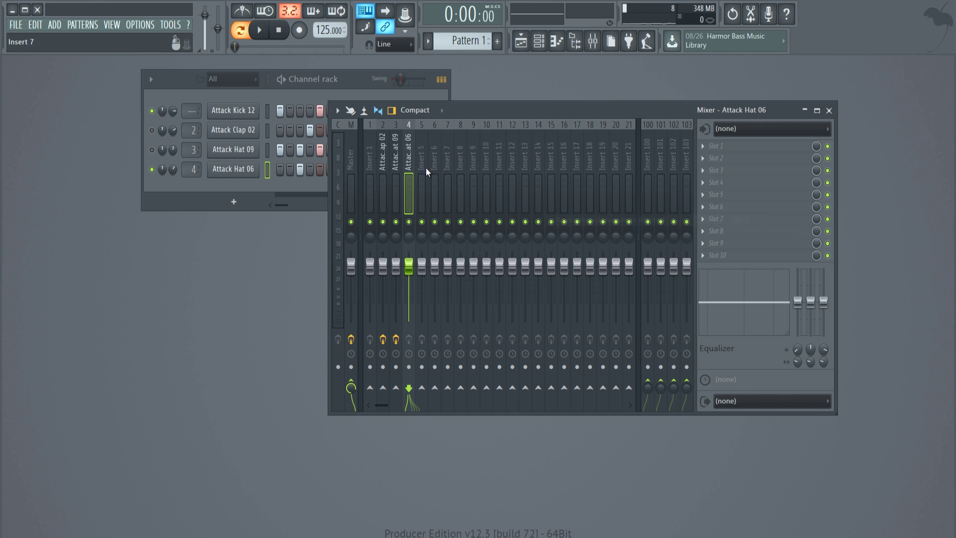
drag(478, 108, 611, 85)
key(space)
Step: Open Attack Hat 06 in the piano roll and select all its C5 hat notes
right_click(246, 171)
click(265, 169)
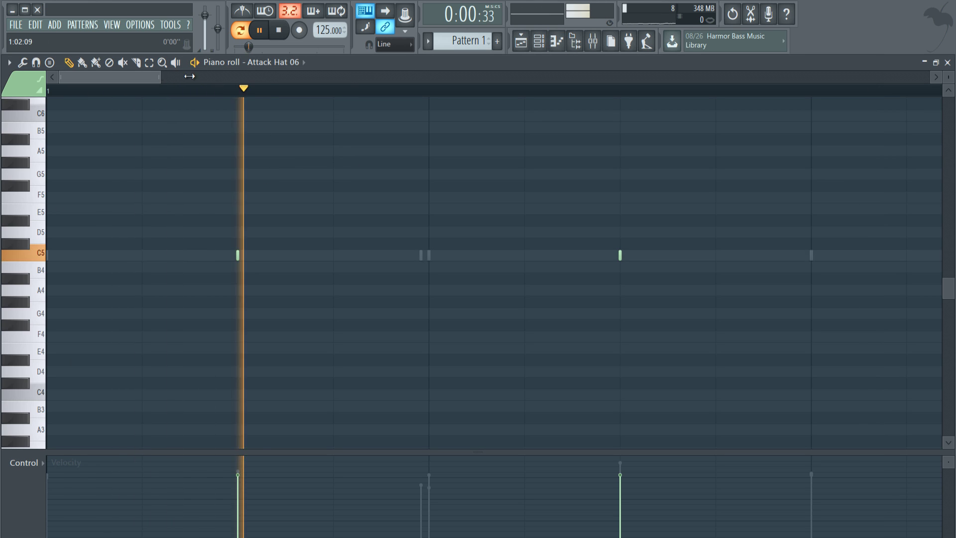
drag(164, 77, 324, 78)
key(space)
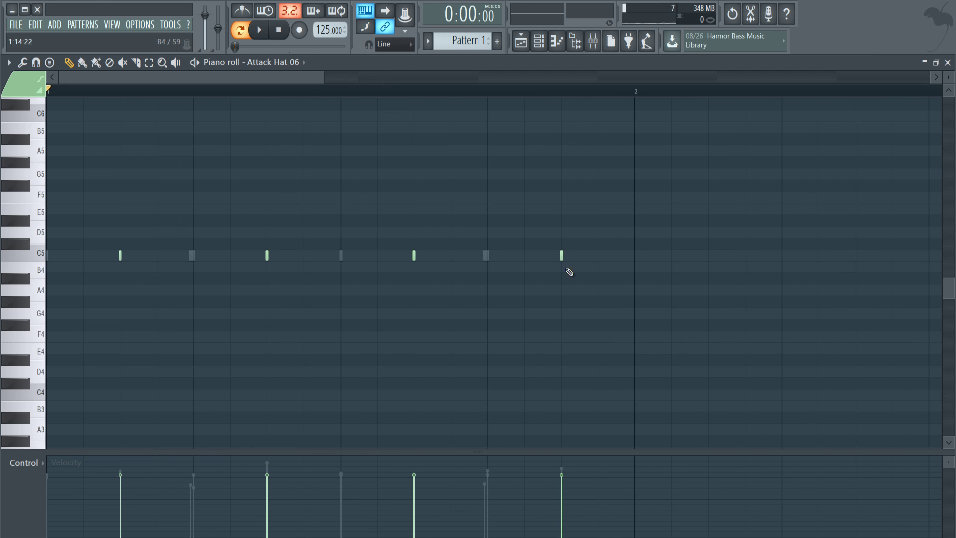
drag(629, 307, 80, 195)
Step: Randomize the notes' panning with pitch randomization lowered to about 2%, rerolling the pan
key(alt+r)
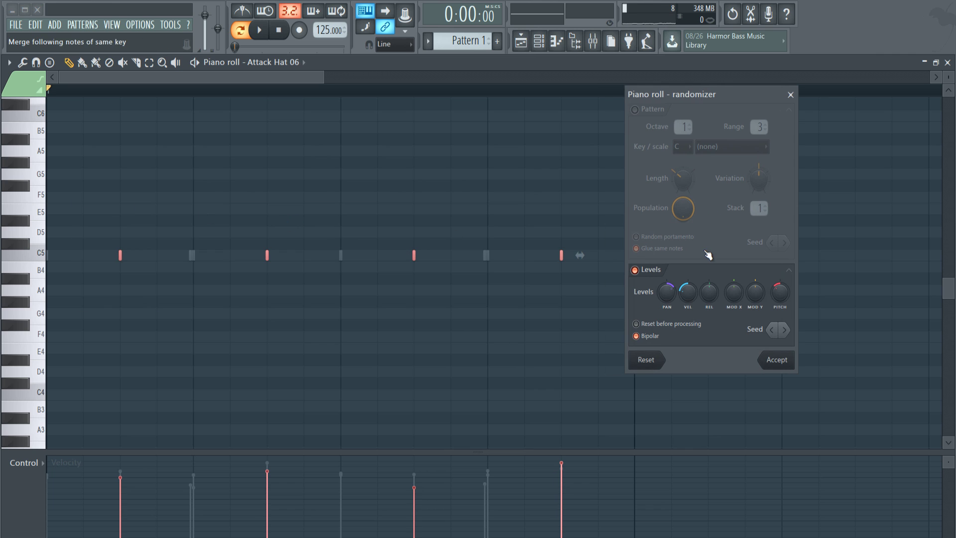
mouse_move(685, 282)
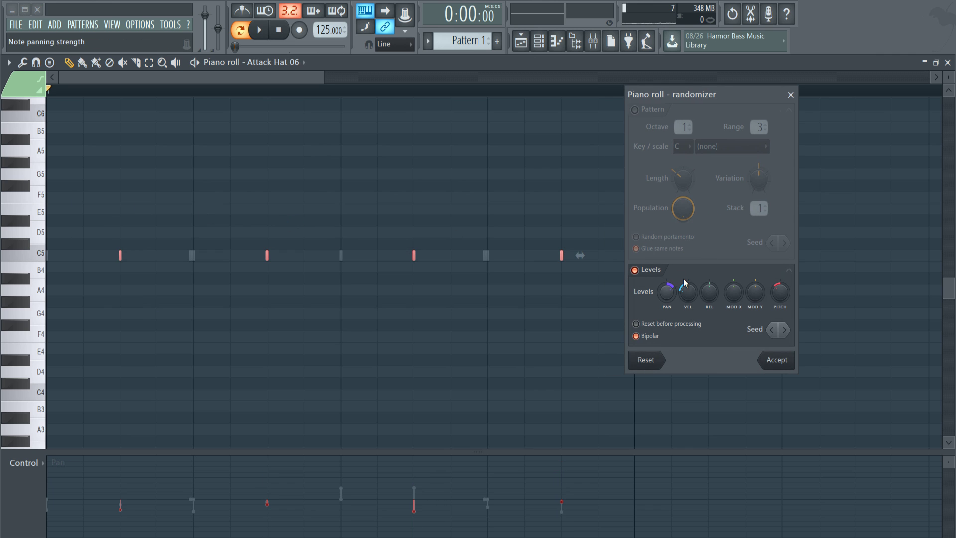
click(784, 330)
key(space)
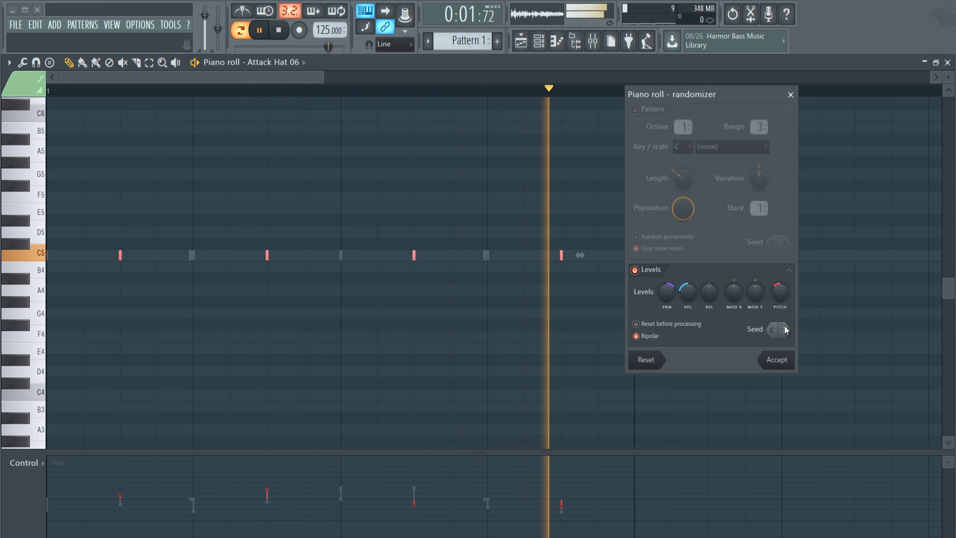
drag(779, 292, 779, 350)
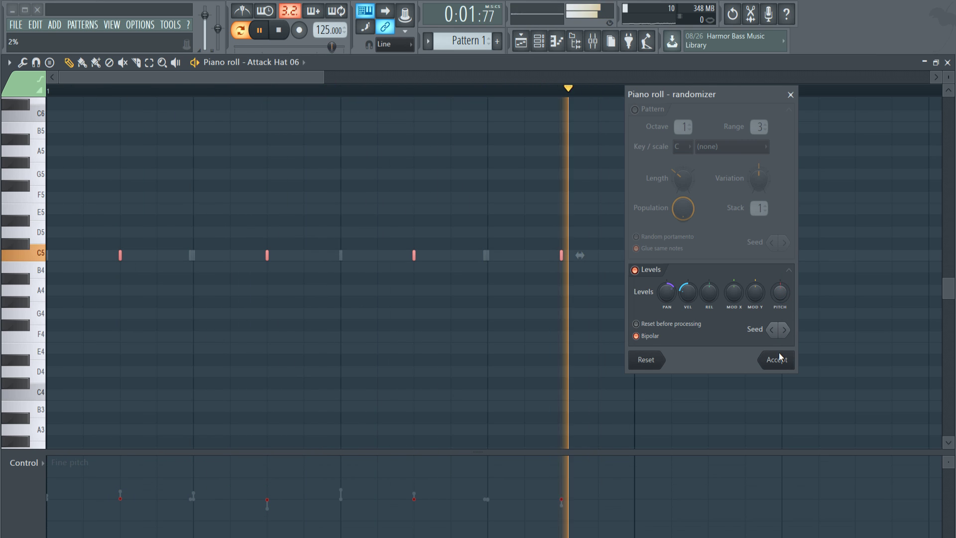
mouse_move(671, 300)
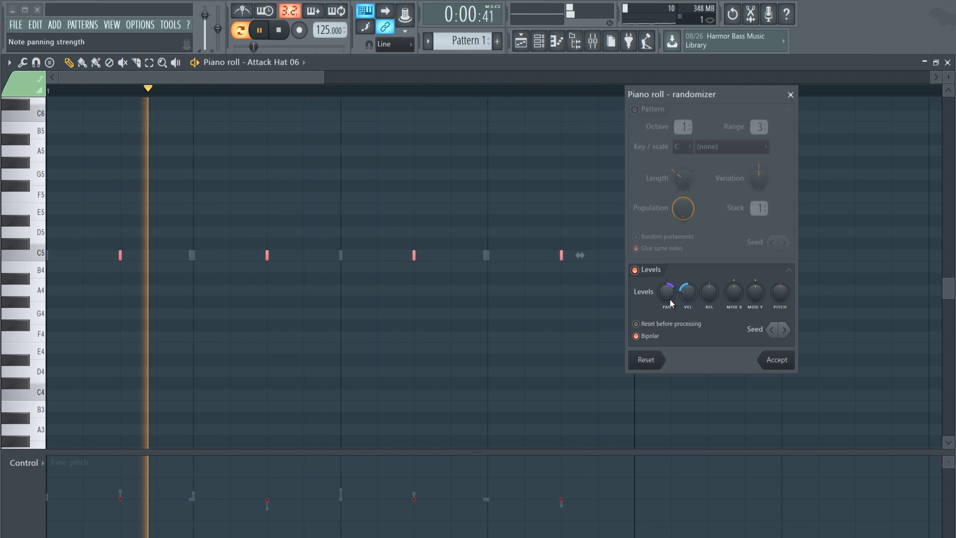
click(784, 330)
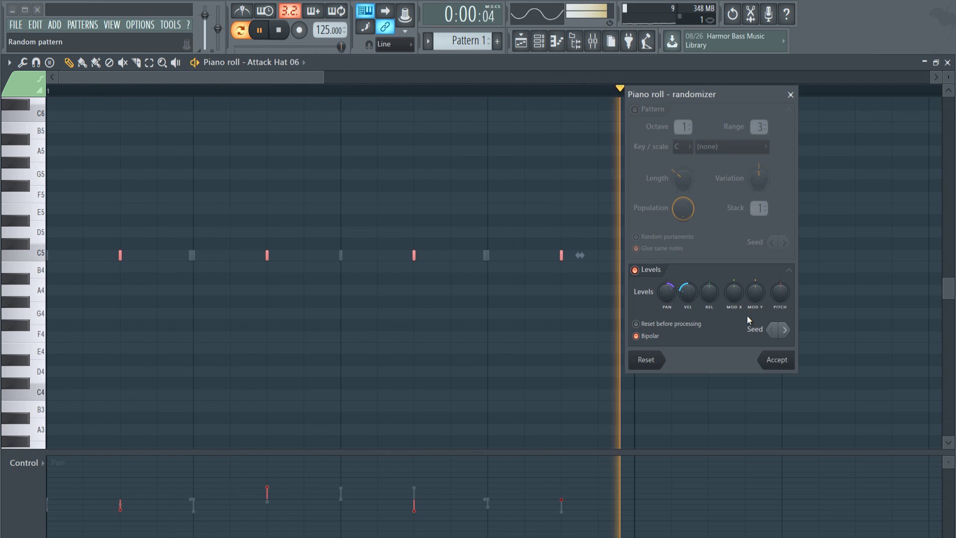
Step: Reroll random velocities, accept the pan and velocity, and slightly lower one note's velocity
click(785, 329)
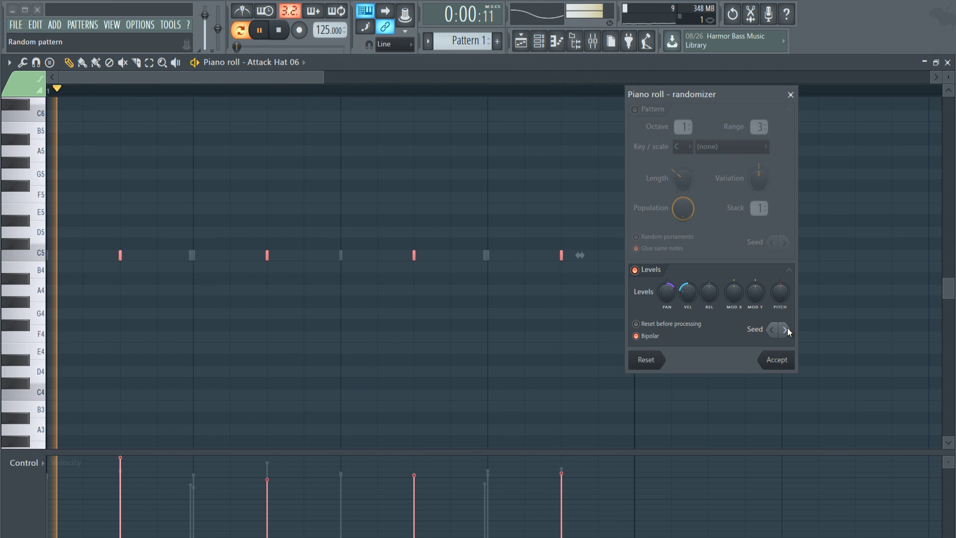
click(785, 329)
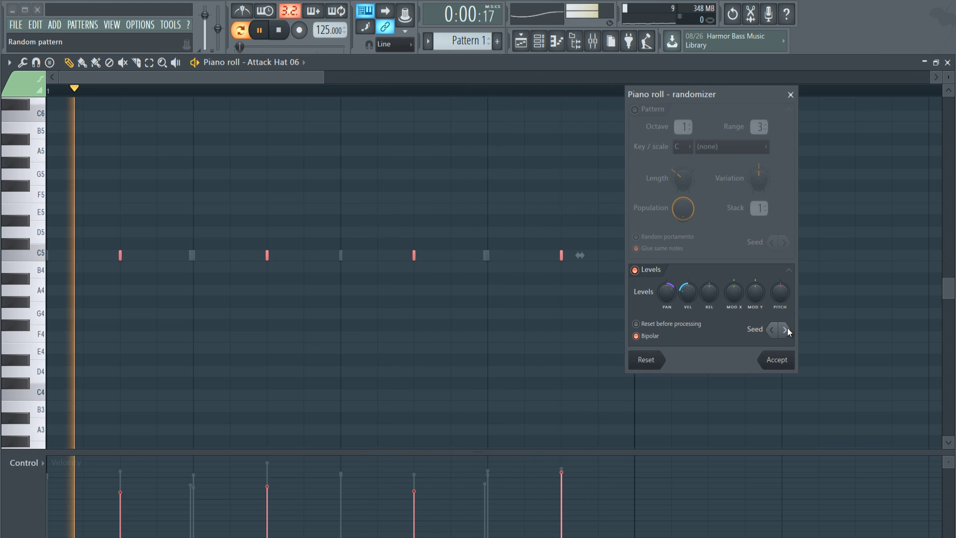
click(786, 330)
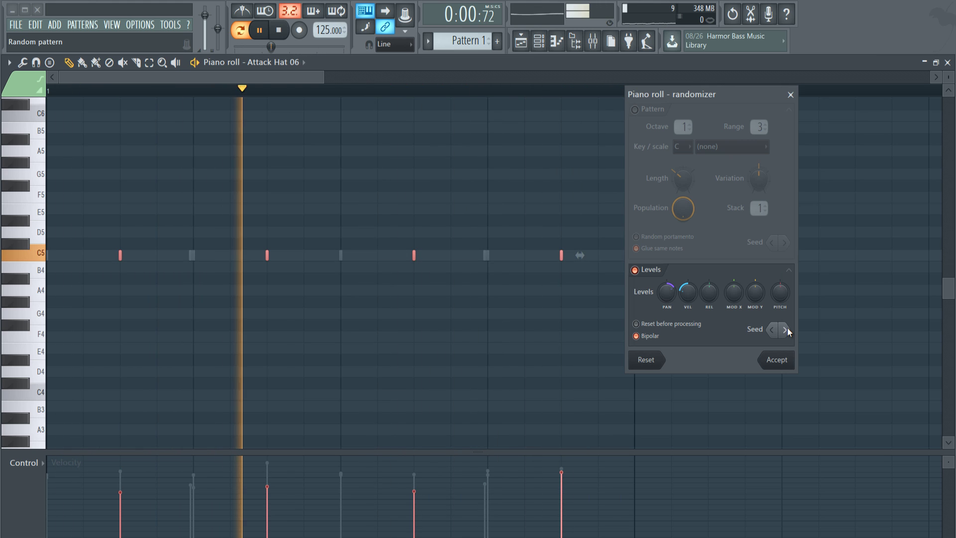
click(777, 360)
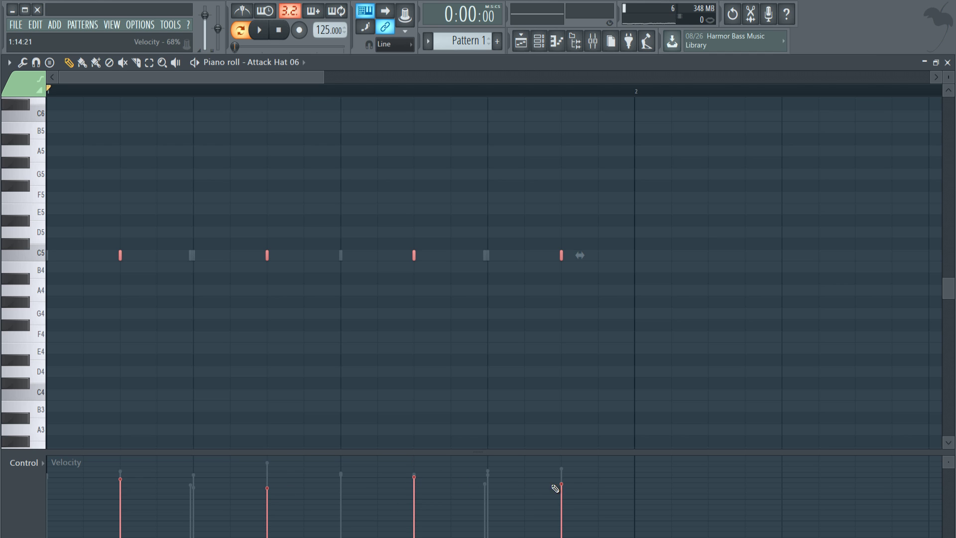
click(128, 484)
key(space)
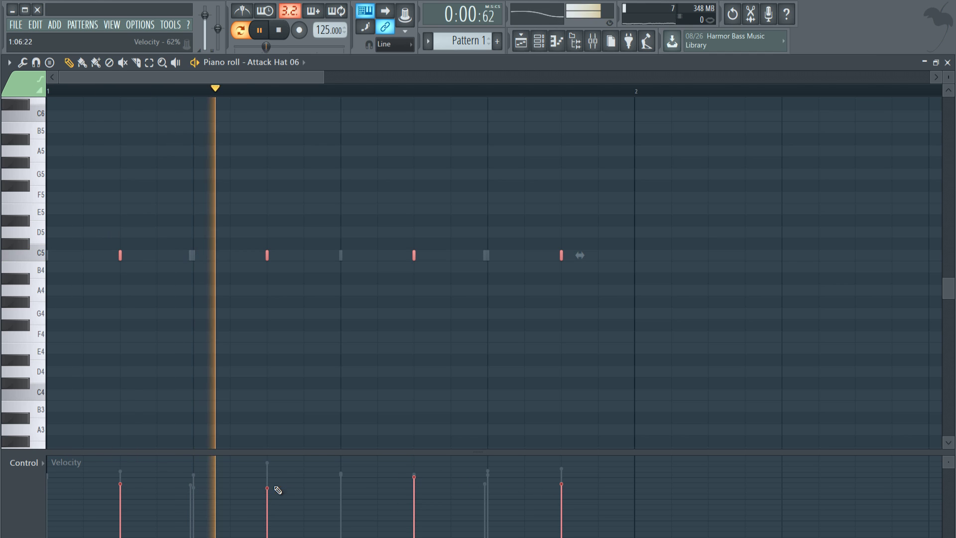
Step: Load Fruity Delay 2 into the first effect slot of Attack Hat 06's mixer insert
click(112, 25)
click(148, 184)
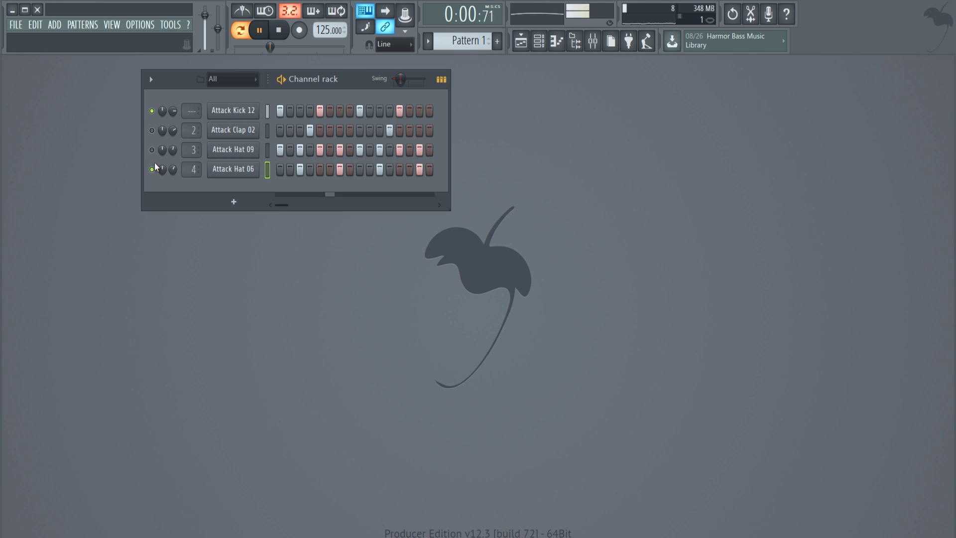
key(space)
click(593, 41)
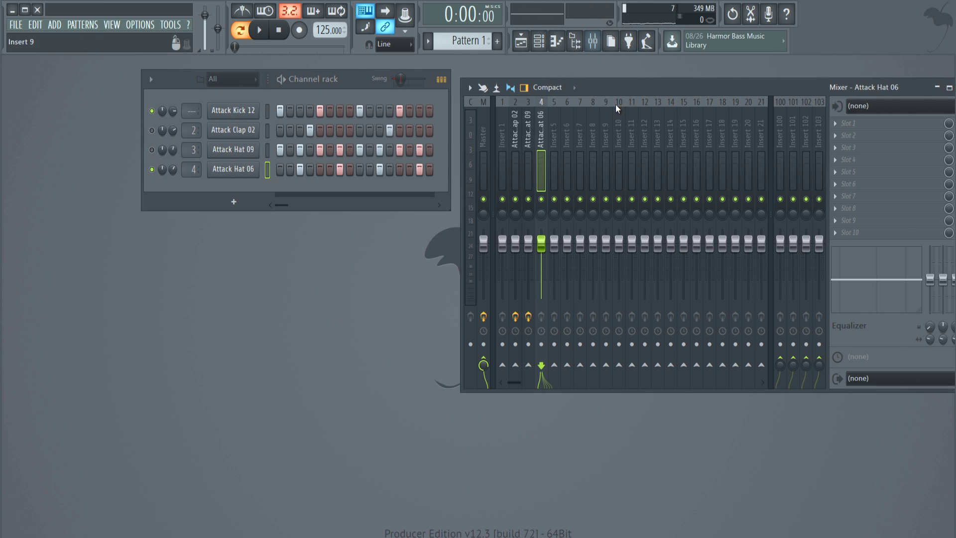
click(791, 127)
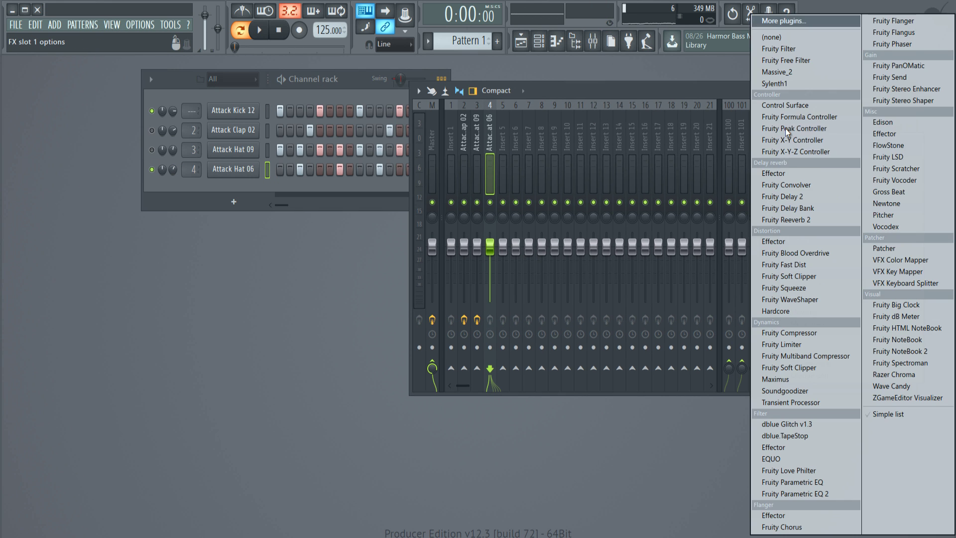
click(815, 196)
drag(174, 145, 523, 144)
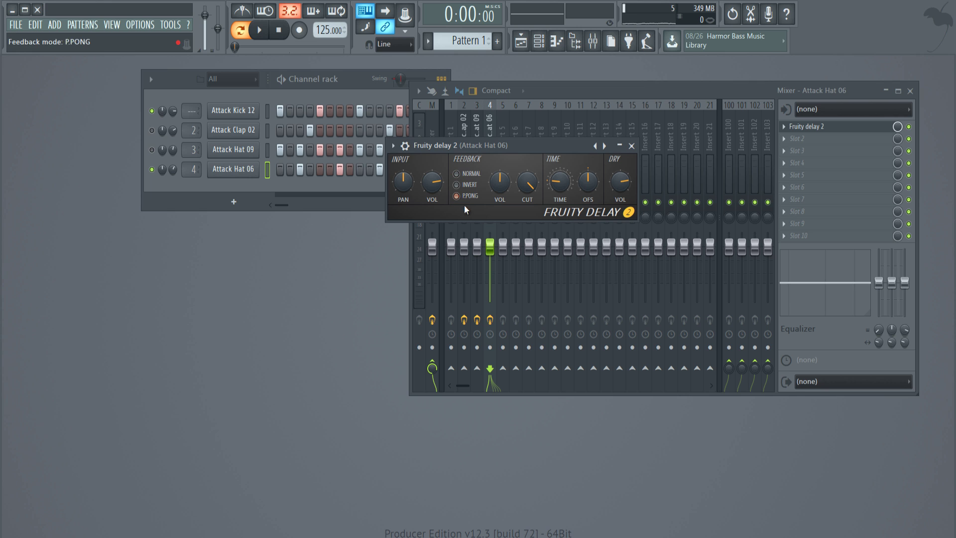
Step: Set the delay time knob to a step value and play to hear the delay
right_click(562, 185)
mouse_move(583, 203)
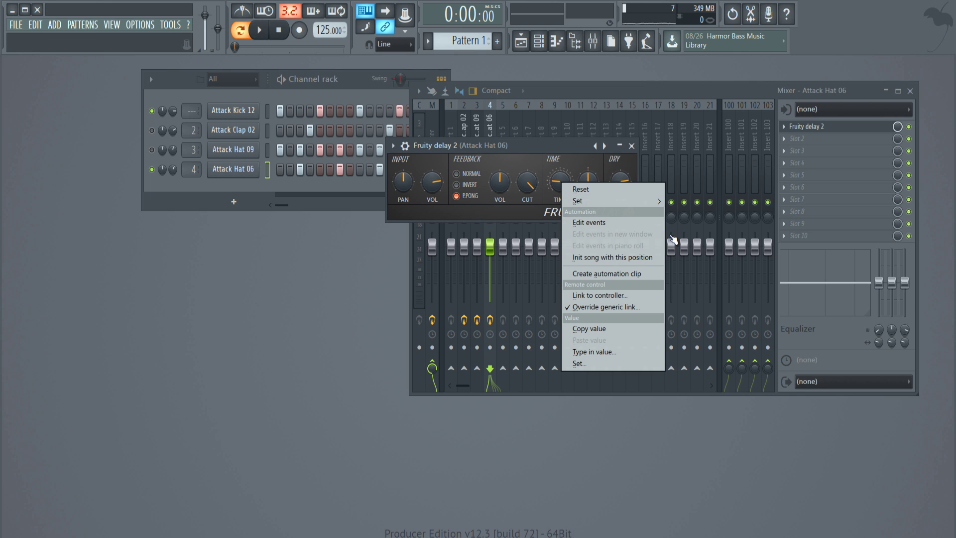
mouse_move(611, 200)
click(679, 232)
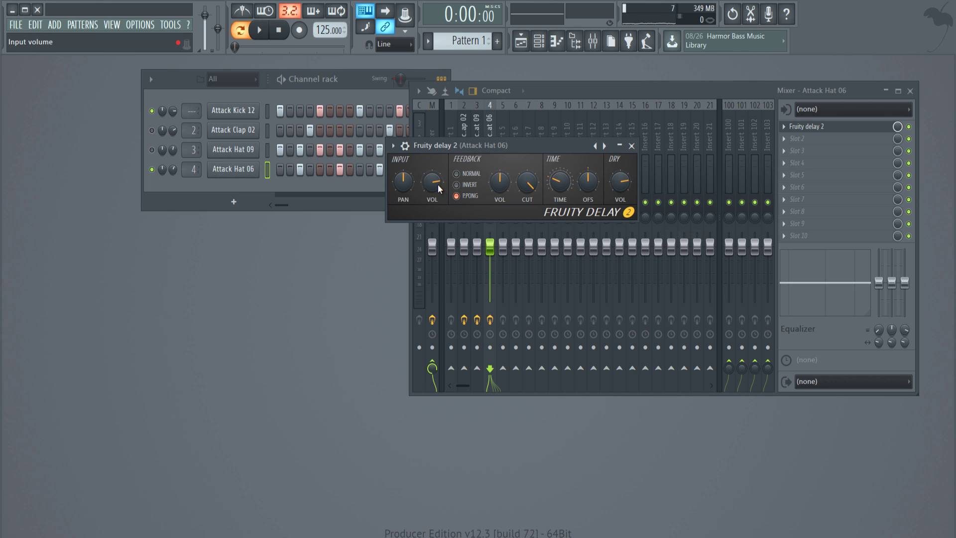
key(space)
drag(457, 141, 495, 141)
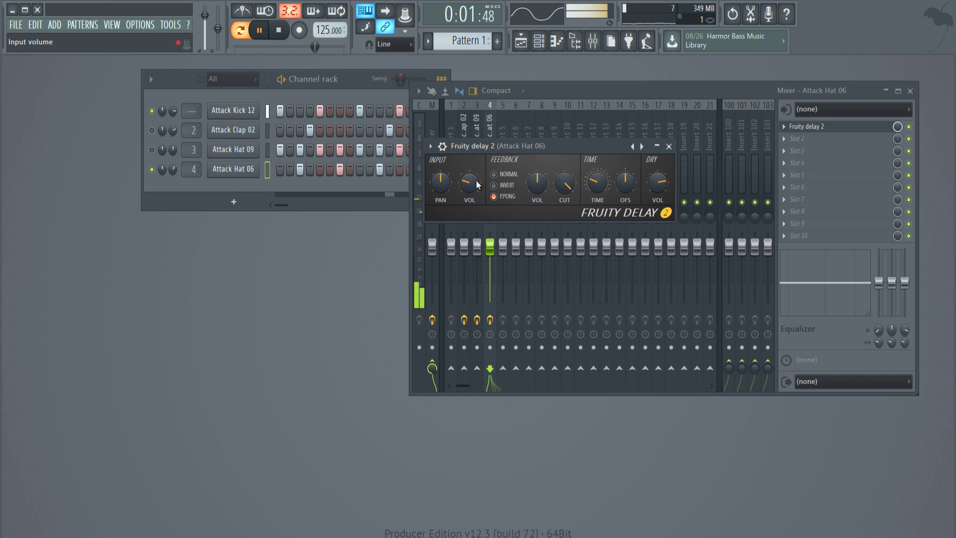
key(space)
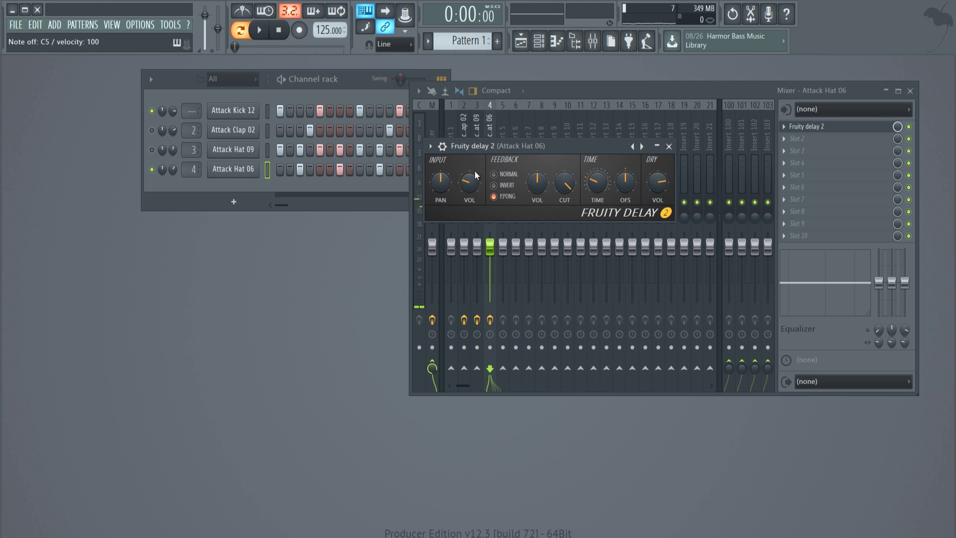
Step: Change the delay time to 2 steps and play the beat to hear it
key(z)
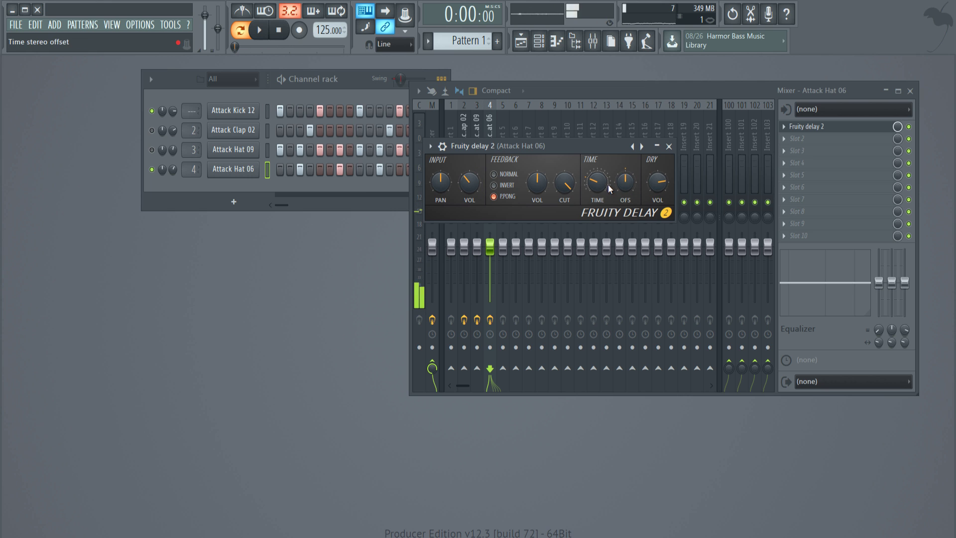
right_click(606, 184)
mouse_move(619, 204)
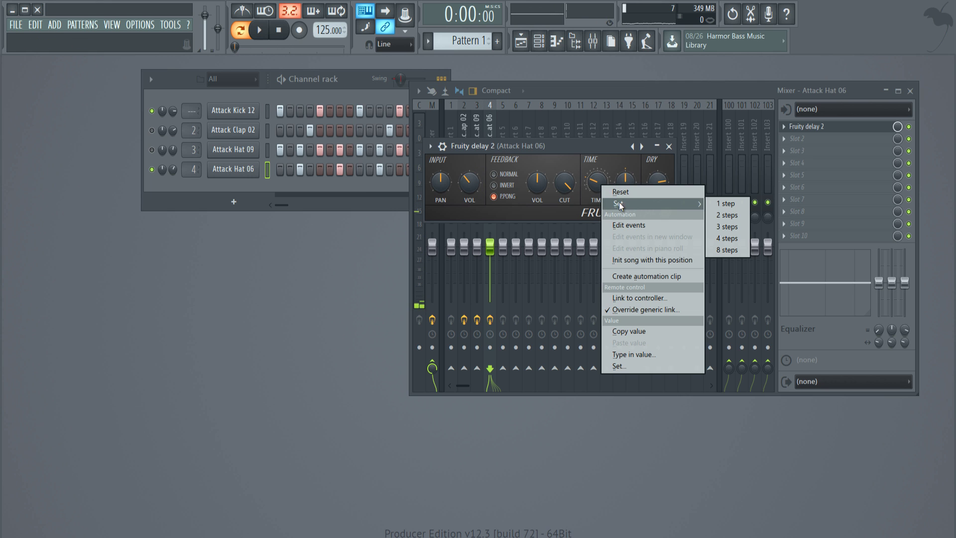
click(730, 216)
drag(565, 148, 569, 143)
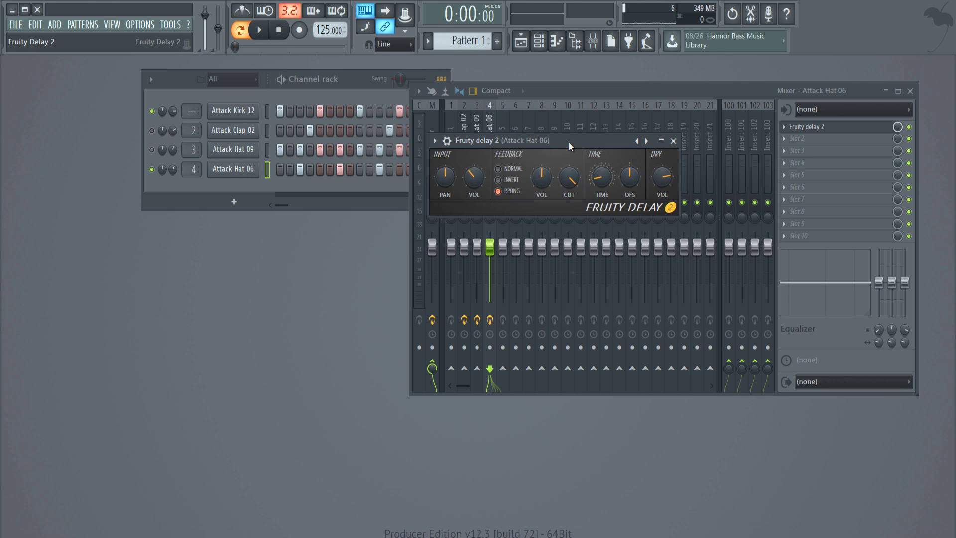
key(space)
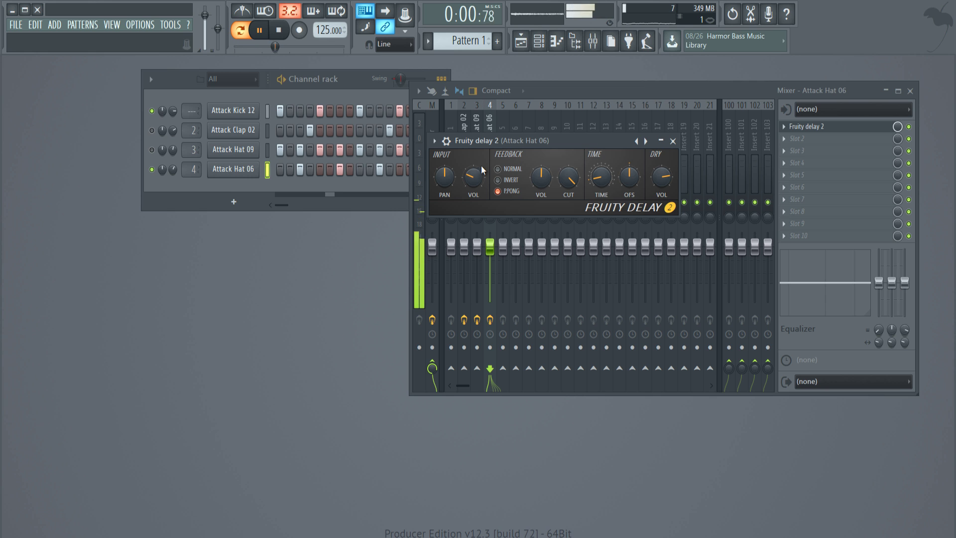
key(space)
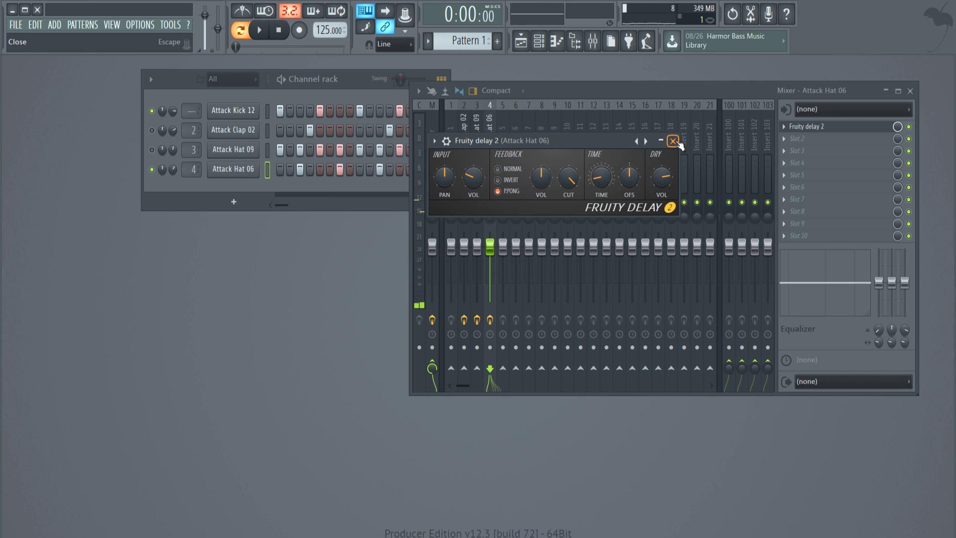
Step: Add Fruity Stereo Enhancer to the next effect slot and listen to it
click(673, 141)
click(797, 139)
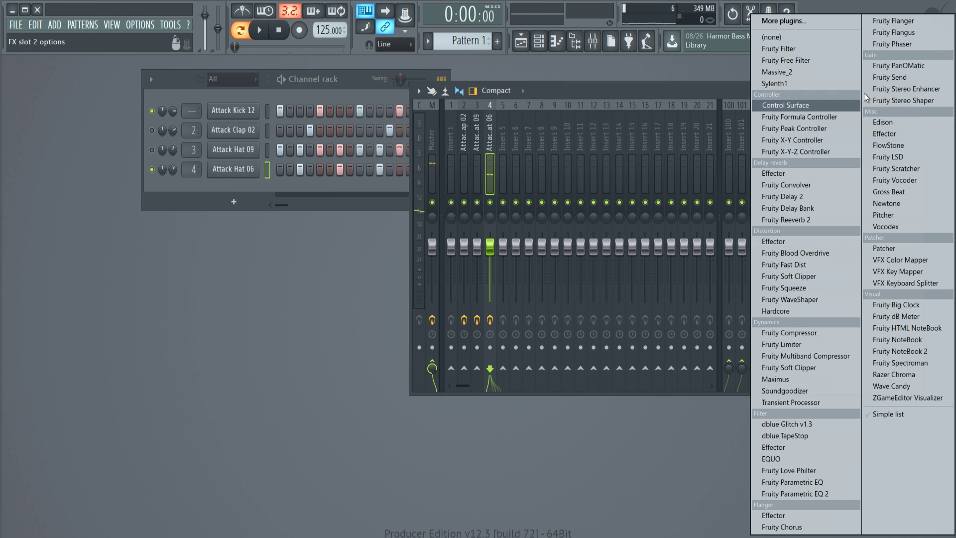
click(898, 91)
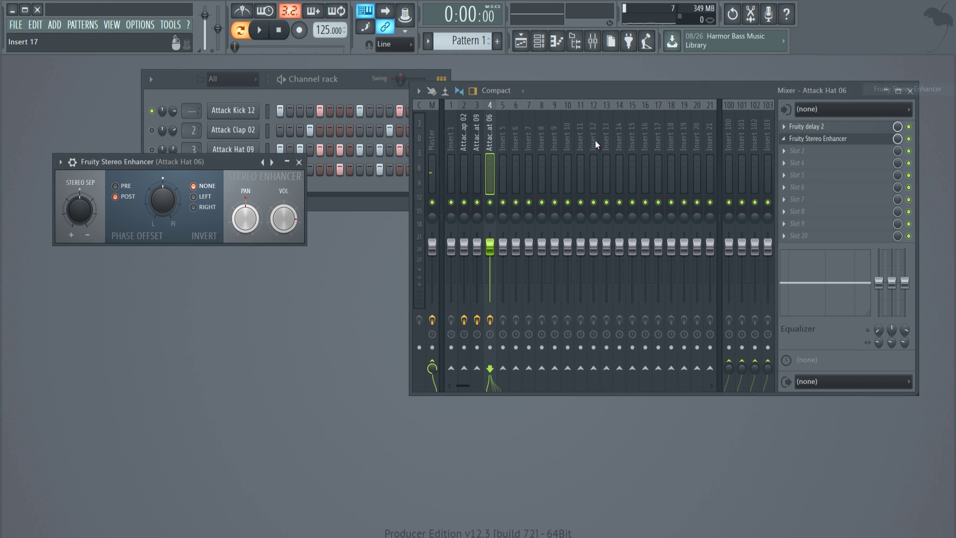
key(F9)
drag(673, 129, 636, 110)
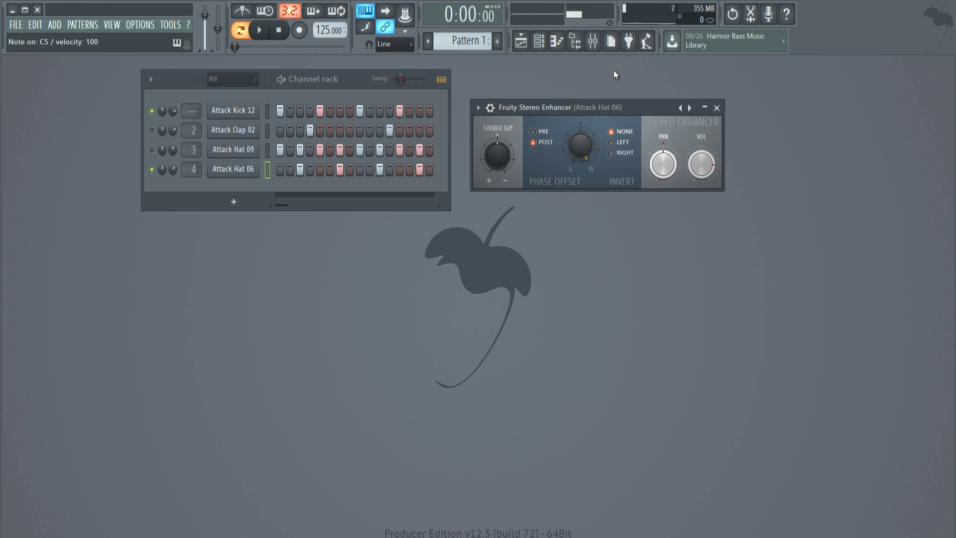
key(space)
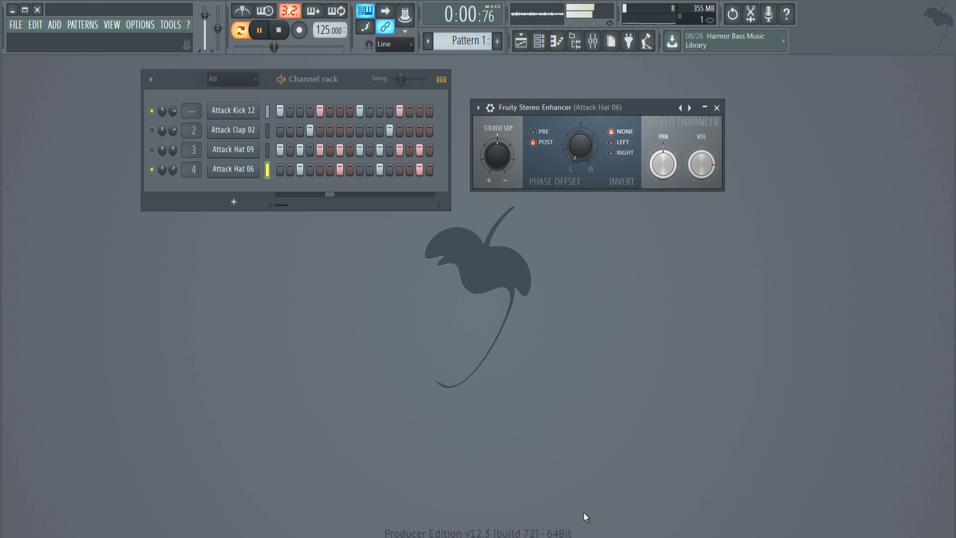
key(space)
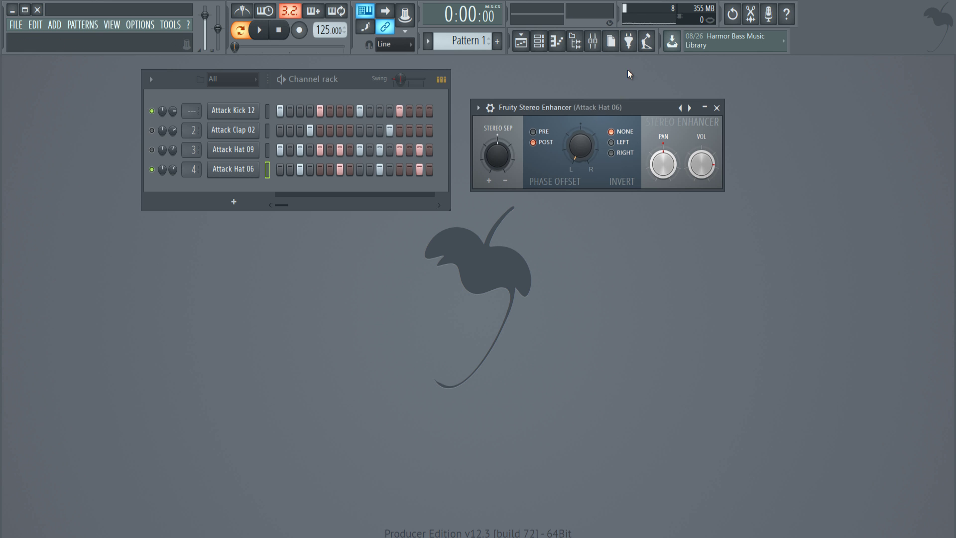
Step: Bypass the stereo enhancer and play the beat to compare without it
click(593, 41)
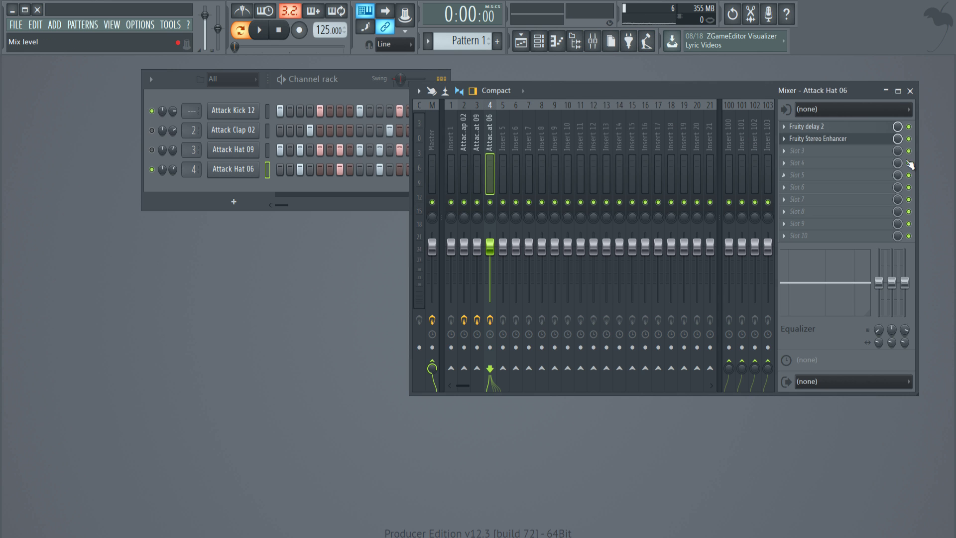
click(916, 143)
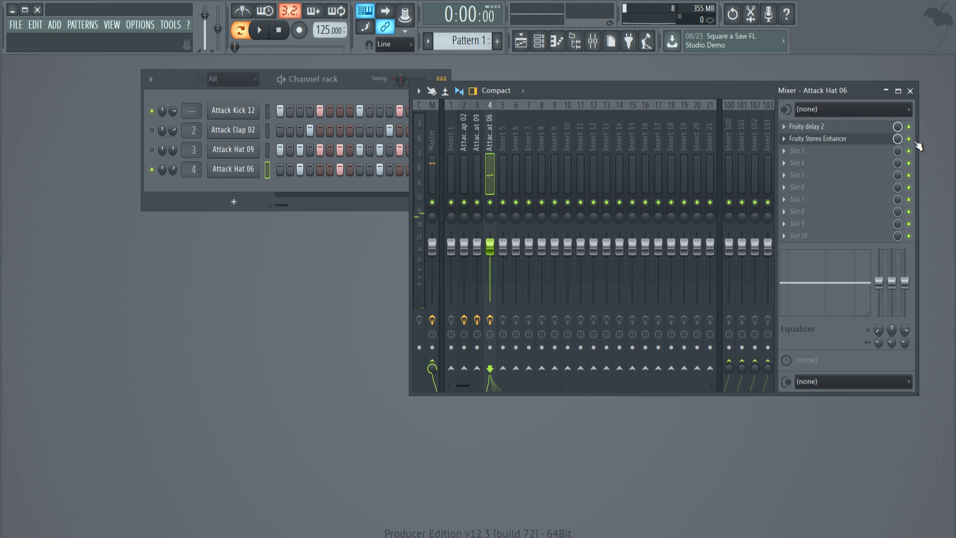
key(space)
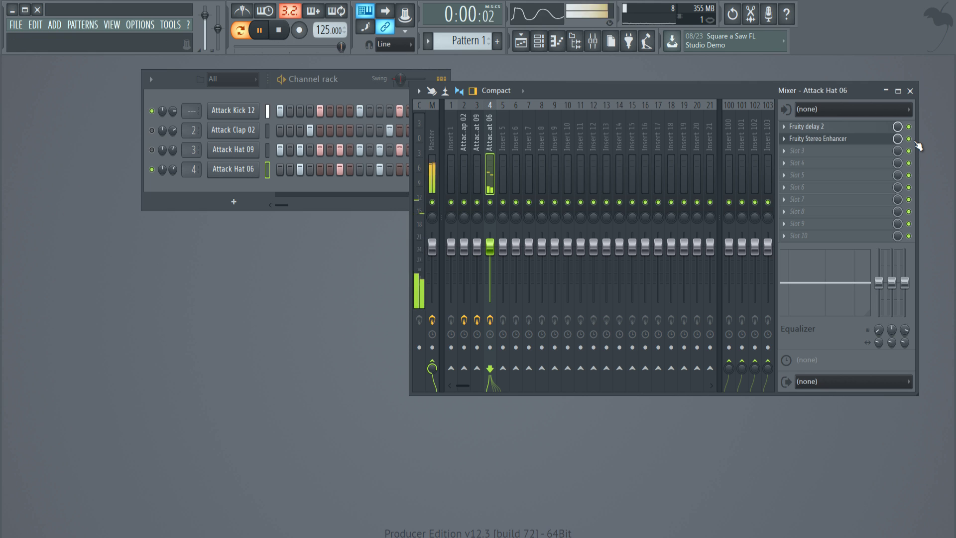
click(818, 138)
key(space)
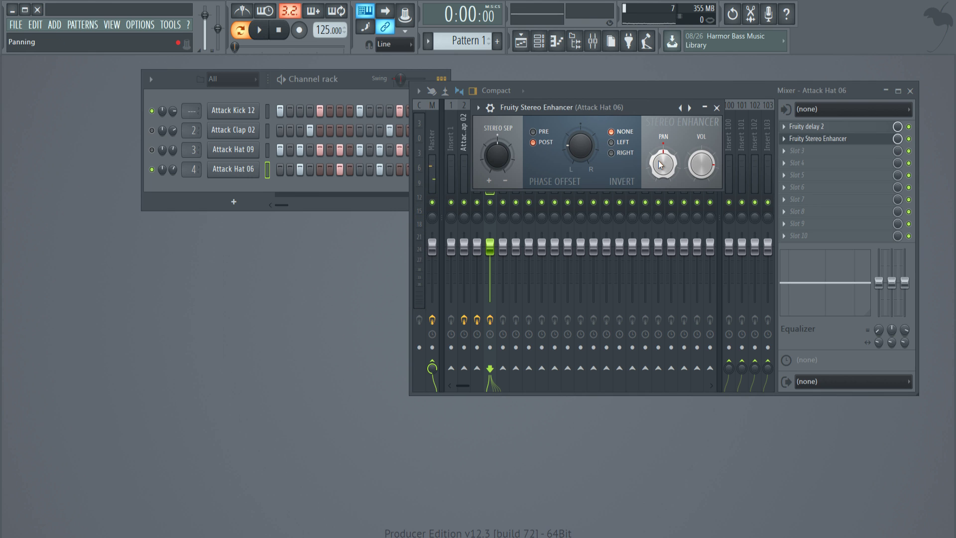
Step: Try enhancer pan 15% right and volume 66%, then recentre pan and raise volume back
drag(667, 130, 672, 172)
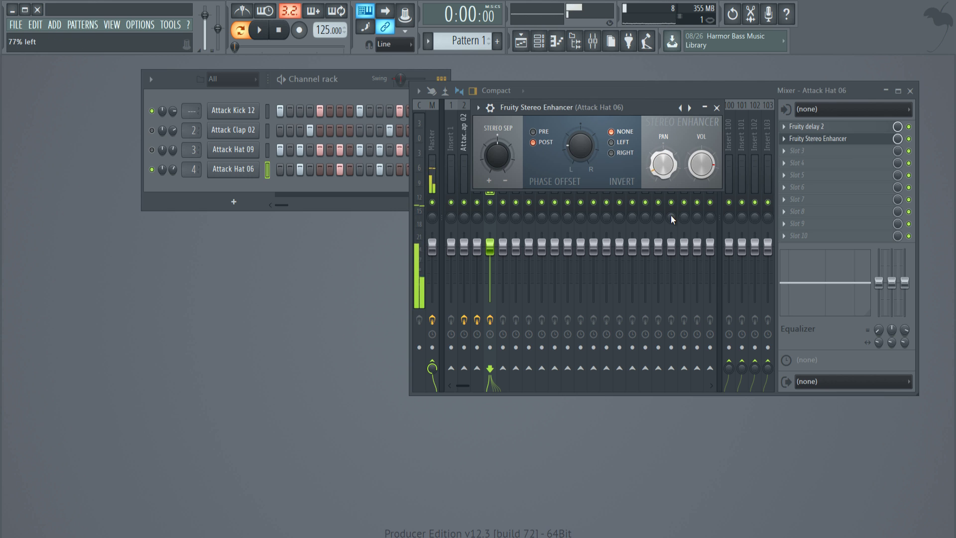
drag(698, 162, 703, 183)
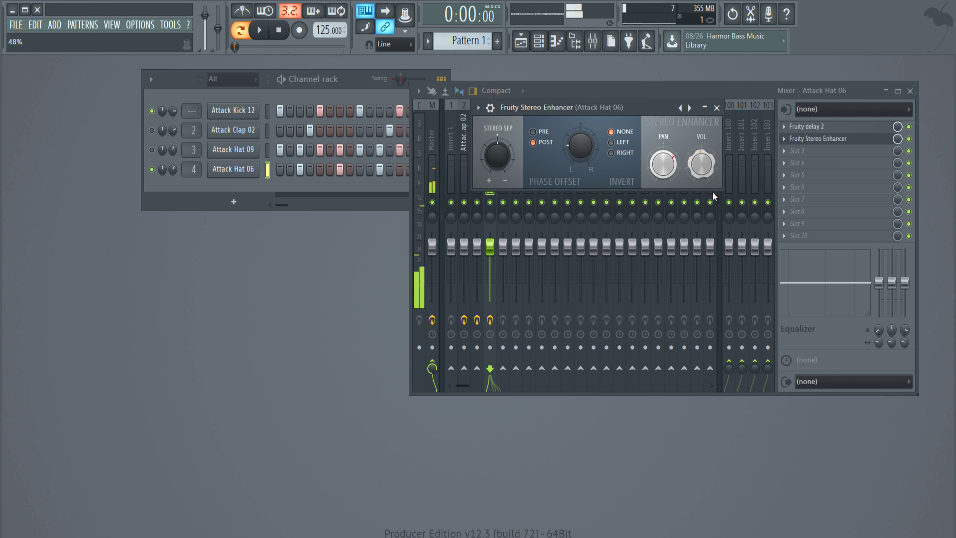
key(space)
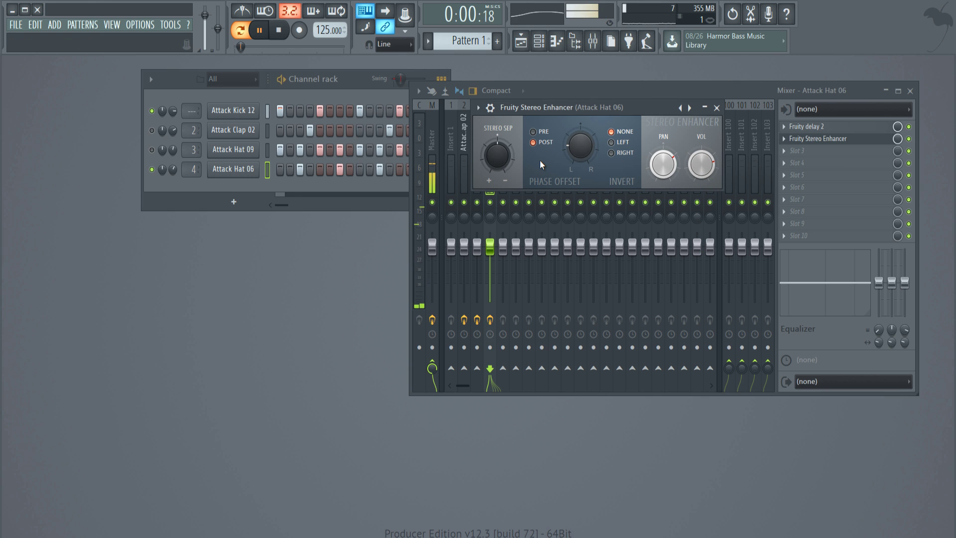
right_click(701, 165)
click(702, 166)
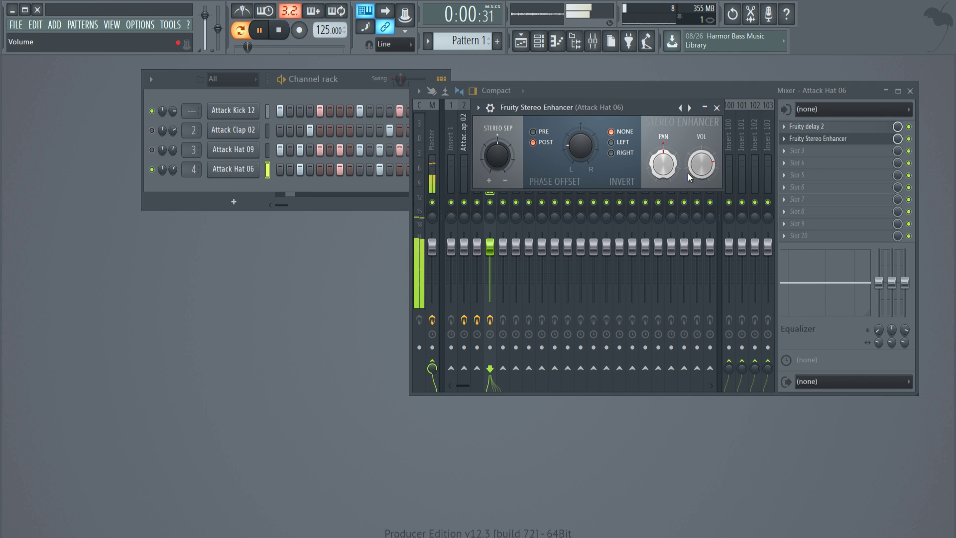
drag(697, 176, 697, 154)
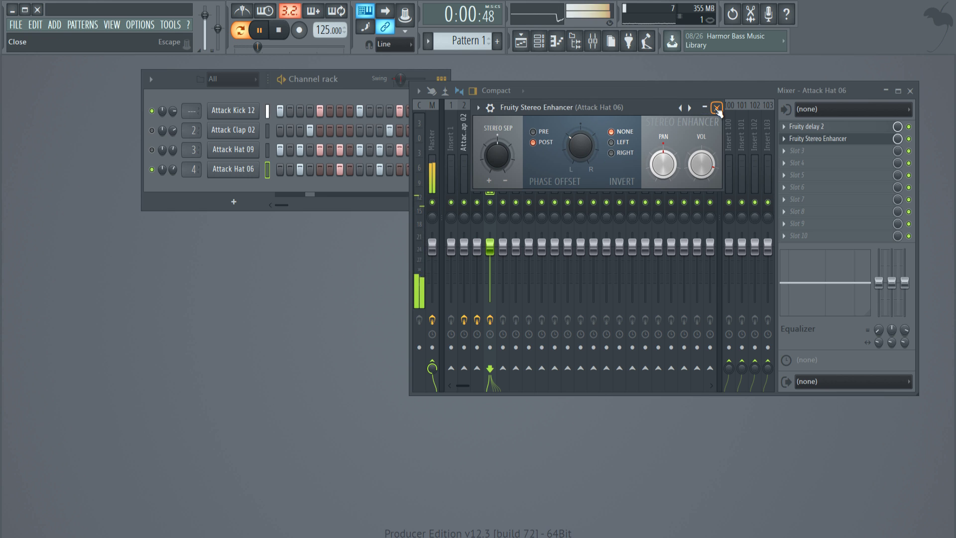
click(717, 108)
key(space)
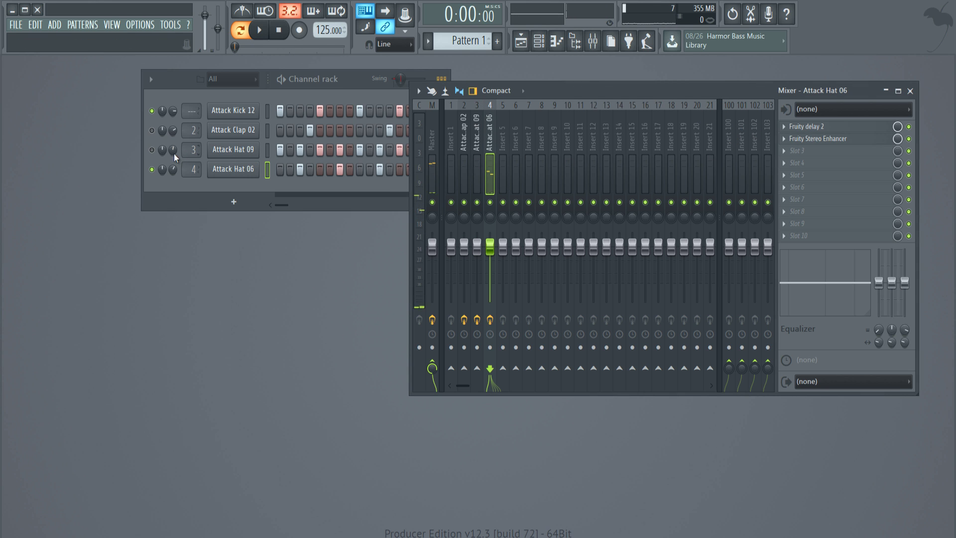
Step: Unmute Attack Hat 09, centre the channel rack, and play the four-channel beat through
click(152, 150)
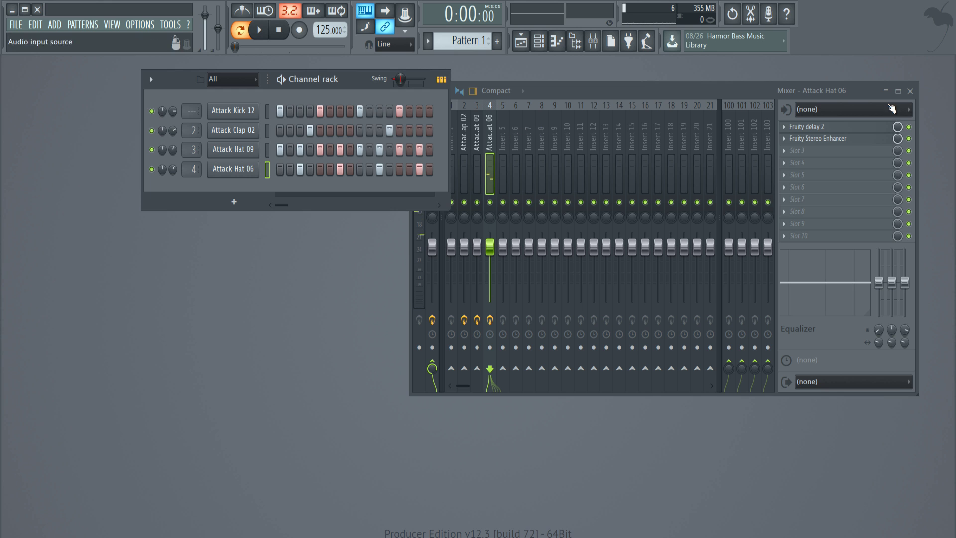
click(912, 92)
drag(389, 84, 559, 92)
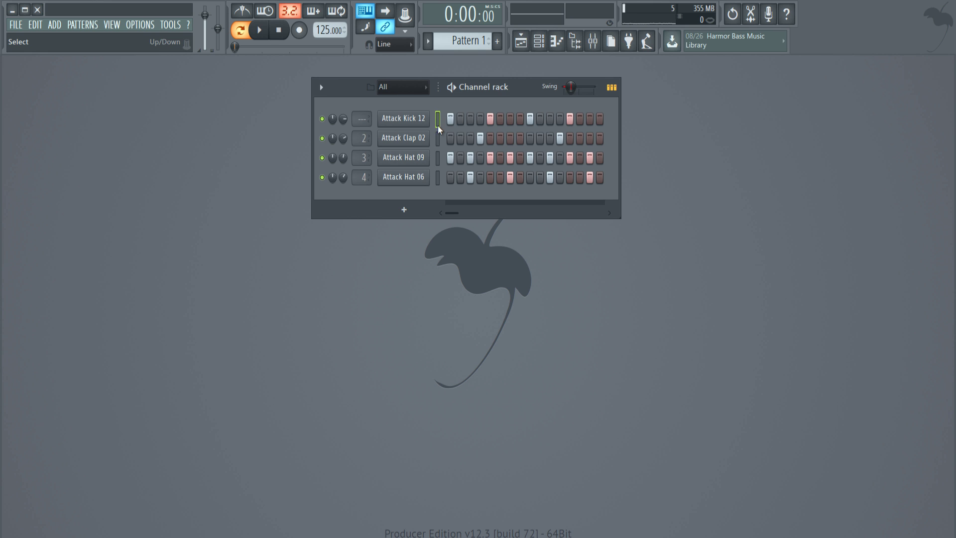
mouse_move(521, 90)
mouse_down()
mouse_move(481, 91)
mouse_move(510, 99)
mouse_up()
key(space)
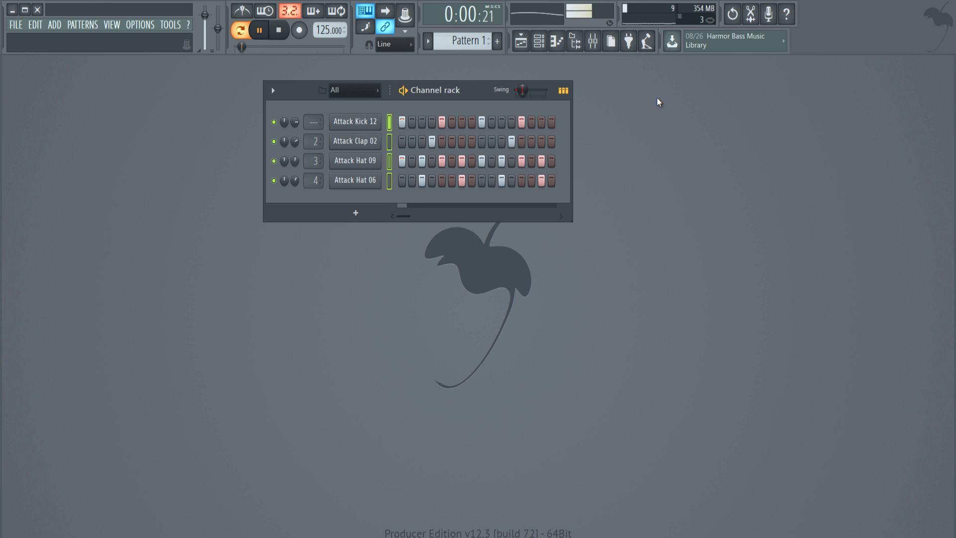
key(space)
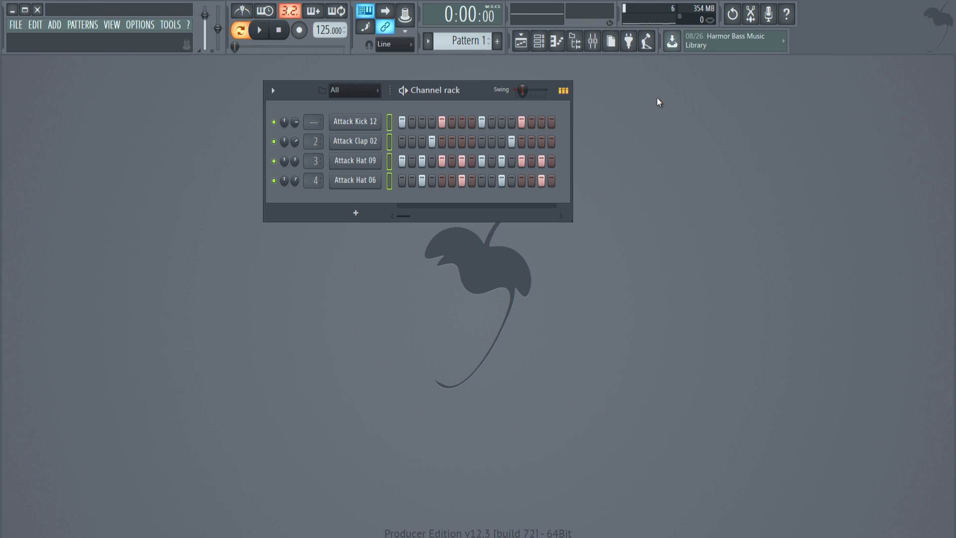